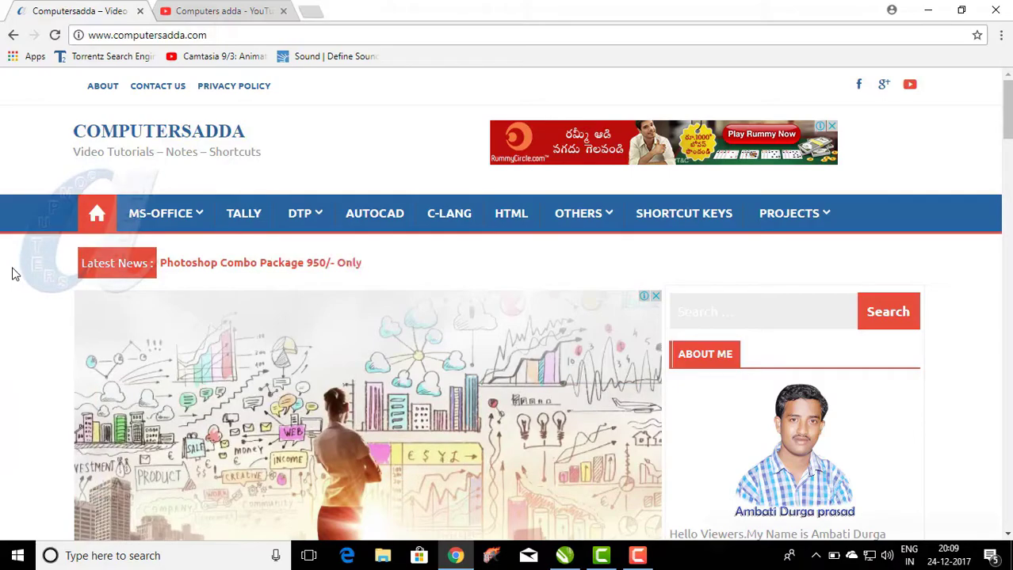
Switch Chrome to the 'Computers adda - YouTube' tab to show the channel page
click(191, 9)
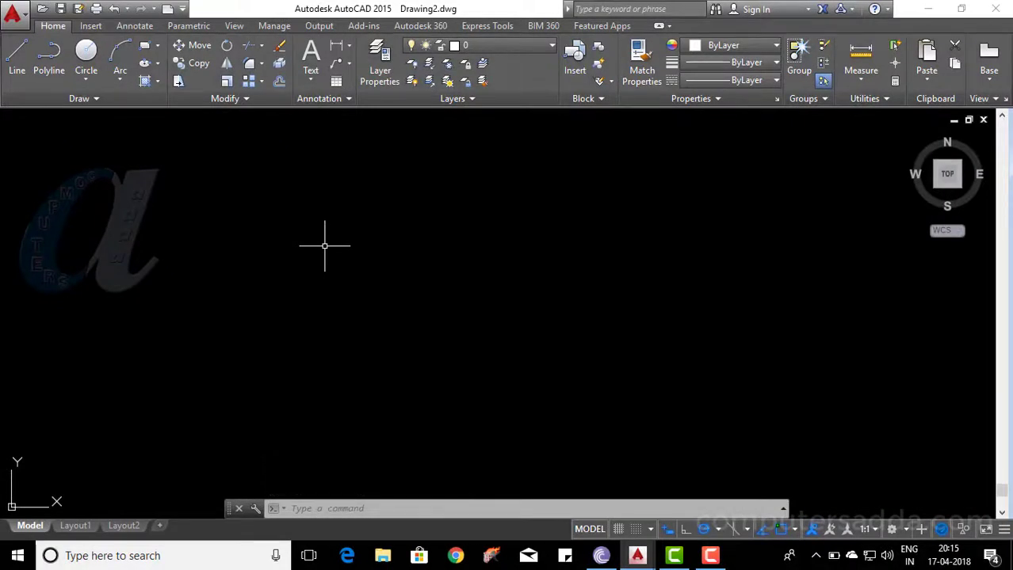
key(l)
key(Return)
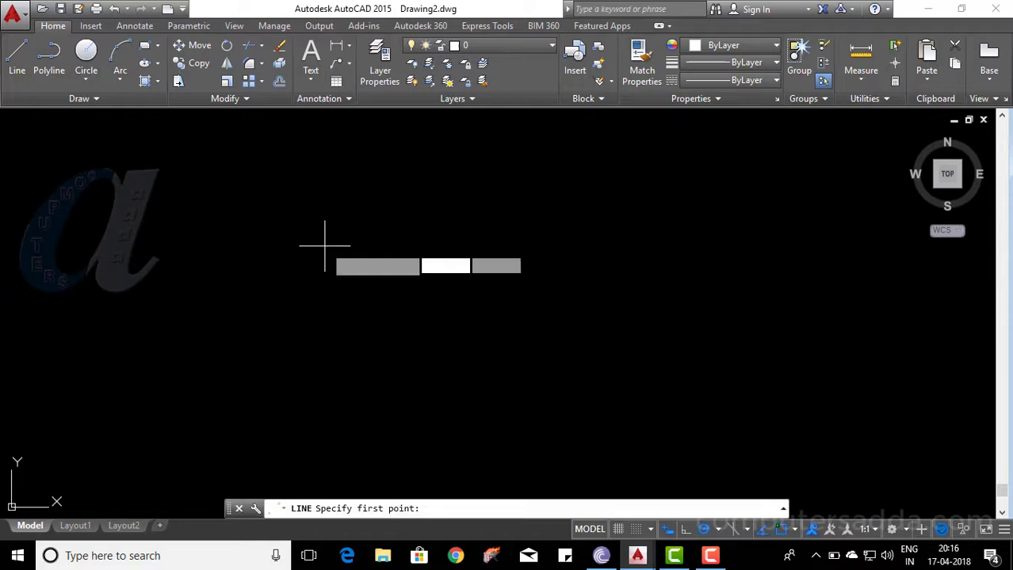
click(243, 246)
click(582, 246)
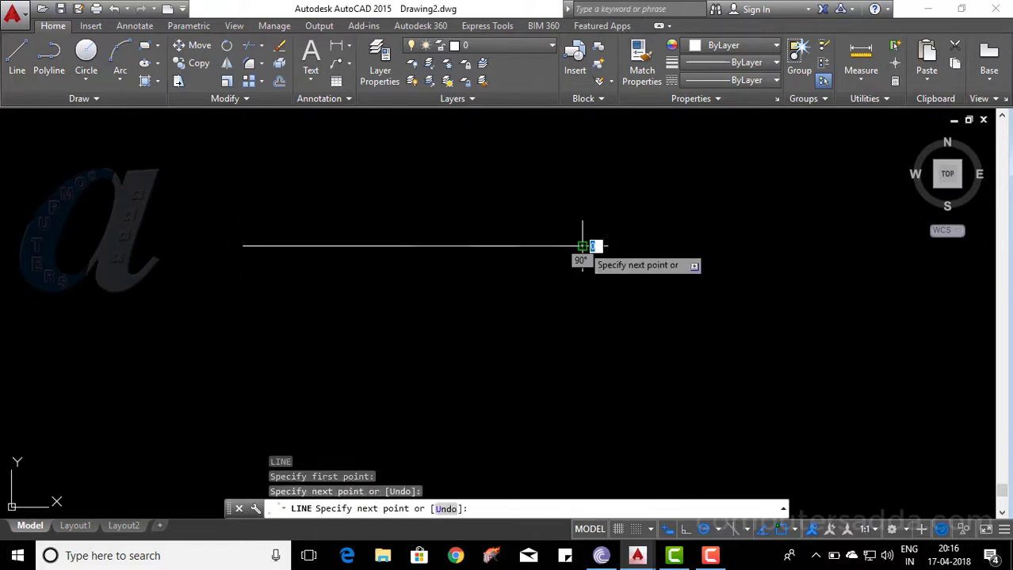
key(Return)
scroll(226, 242, up, 3)
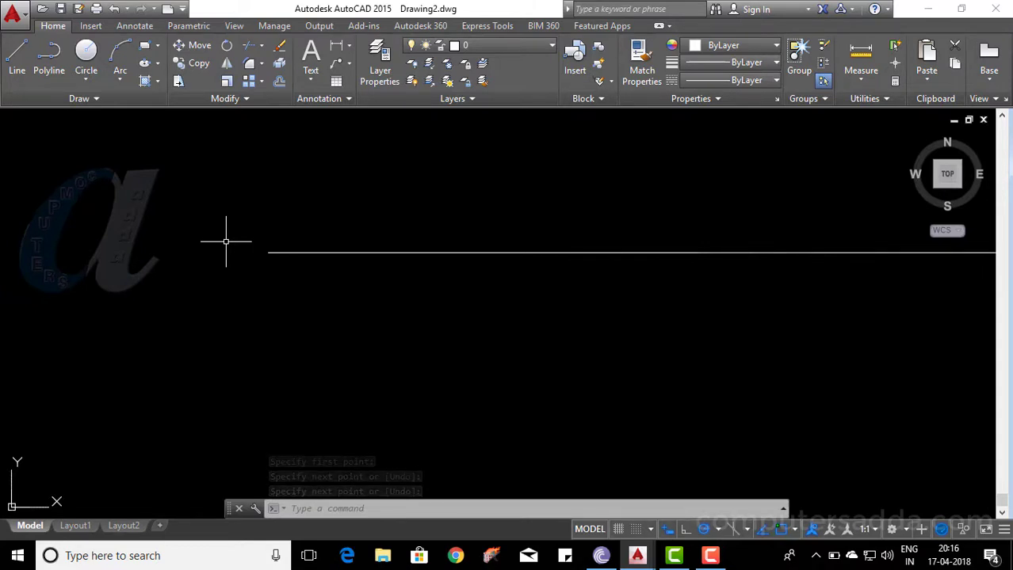
scroll(226, 242, down, 1)
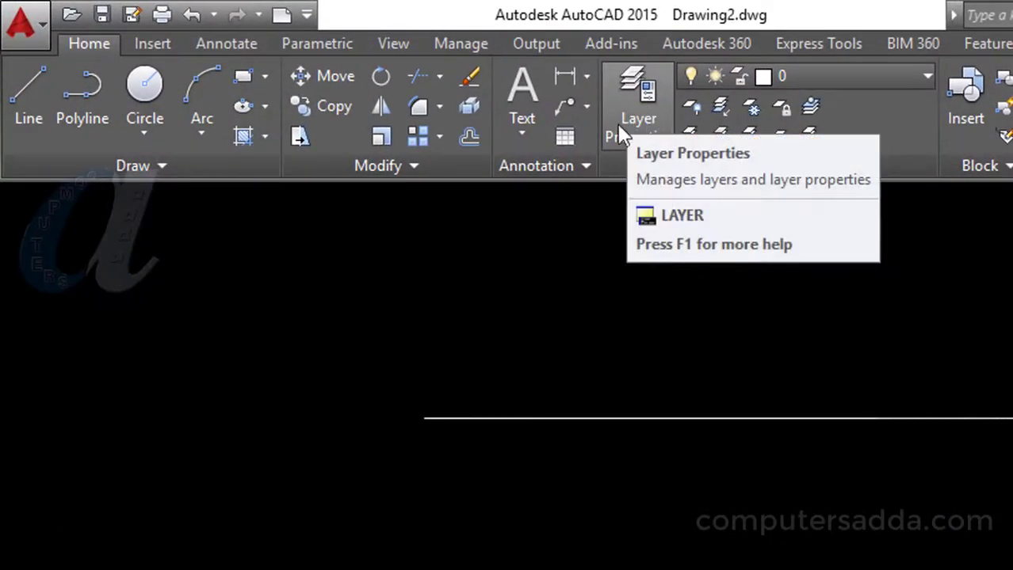
click(746, 418)
key(Delete)
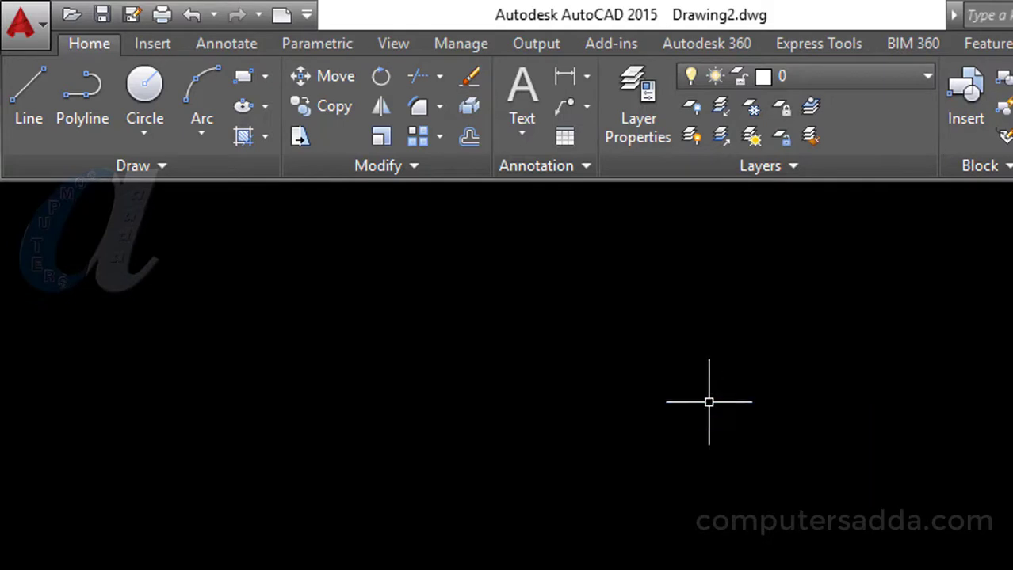
With layer 0 current, open Layer Properties Manager and add a new layer named Layer1
click(917, 75)
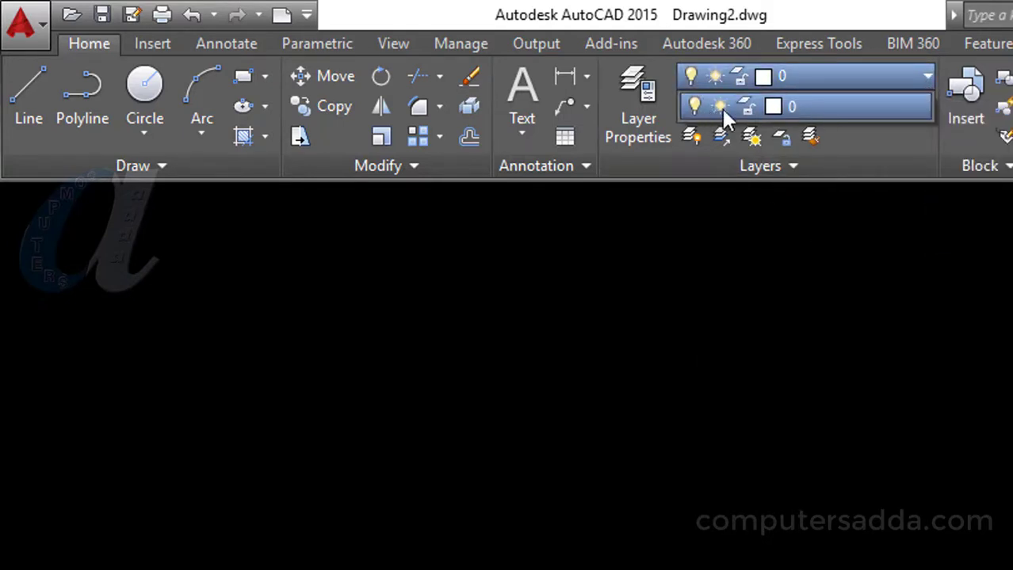
click(790, 114)
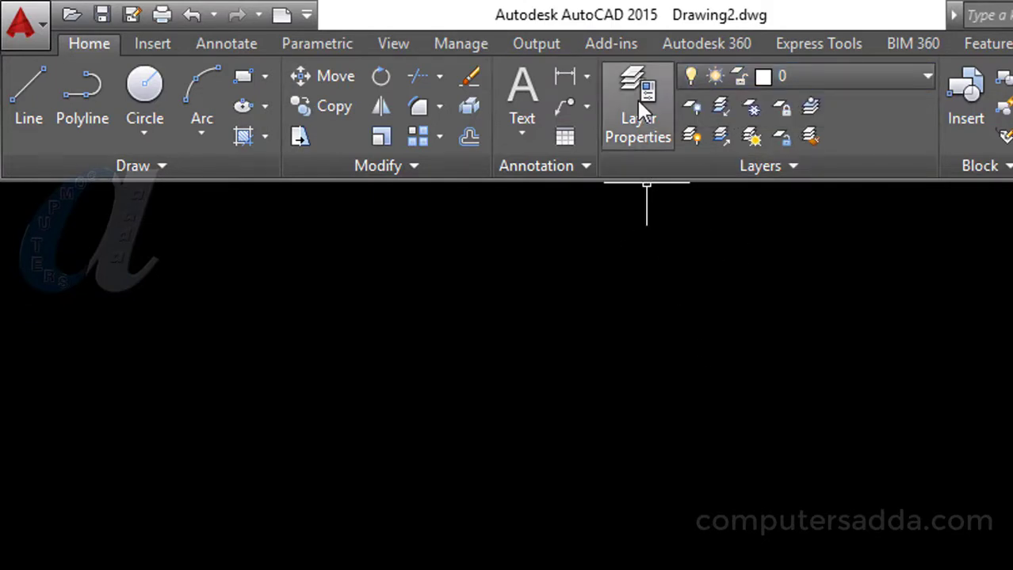
click(637, 100)
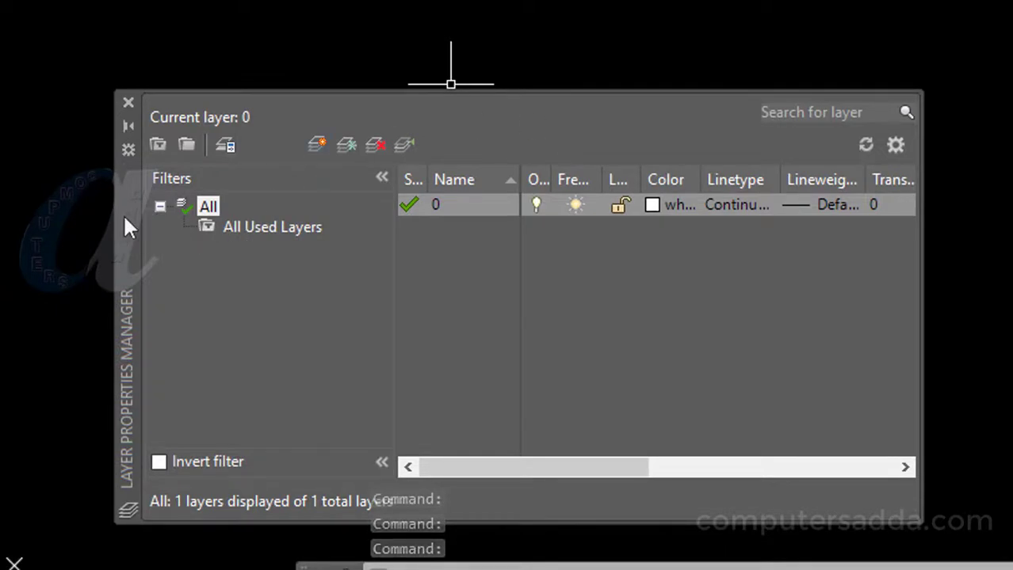
drag(119, 215, 188, 162)
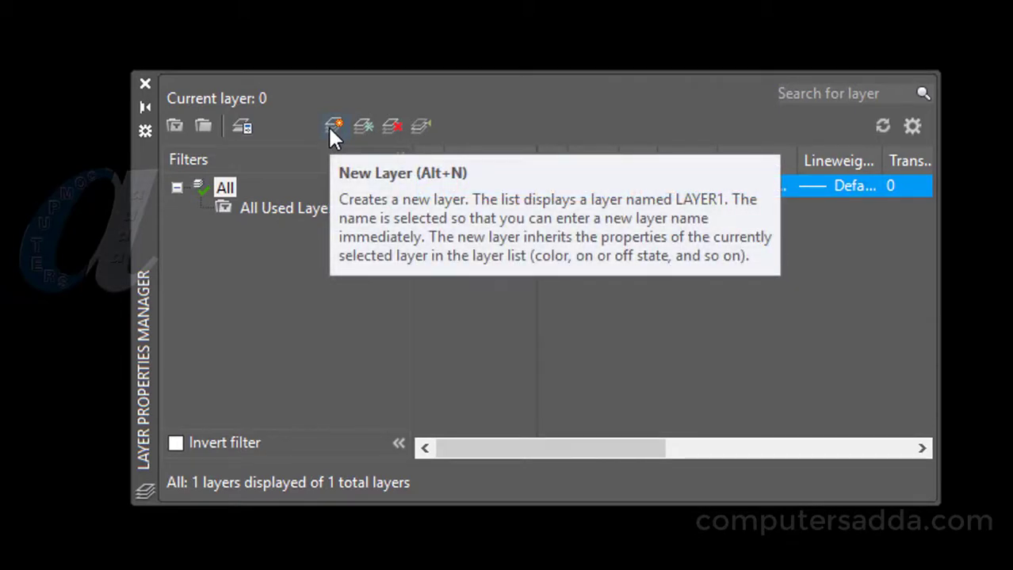
click(332, 131)
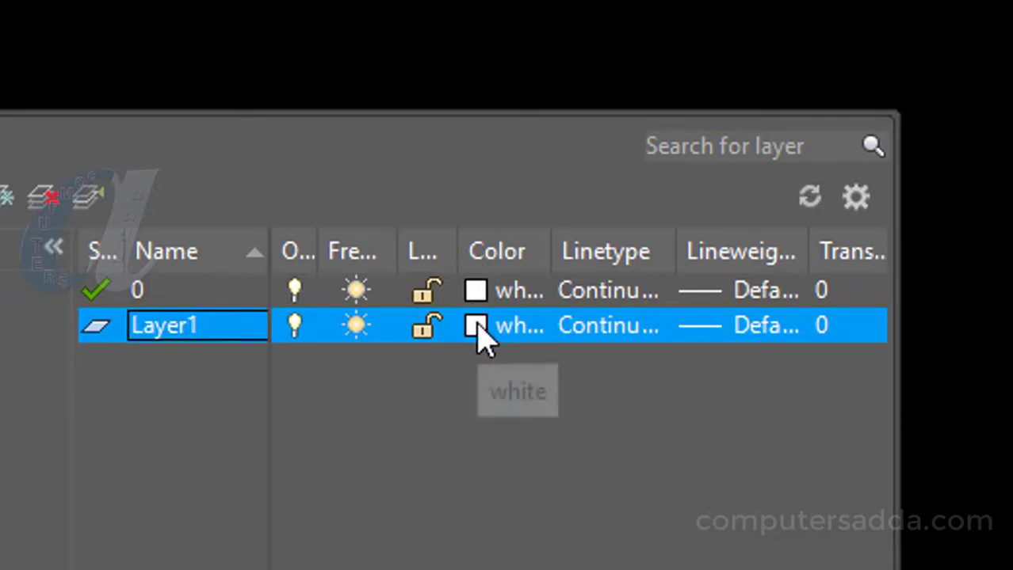
Set Layer1's colour to red, index 10
click(477, 323)
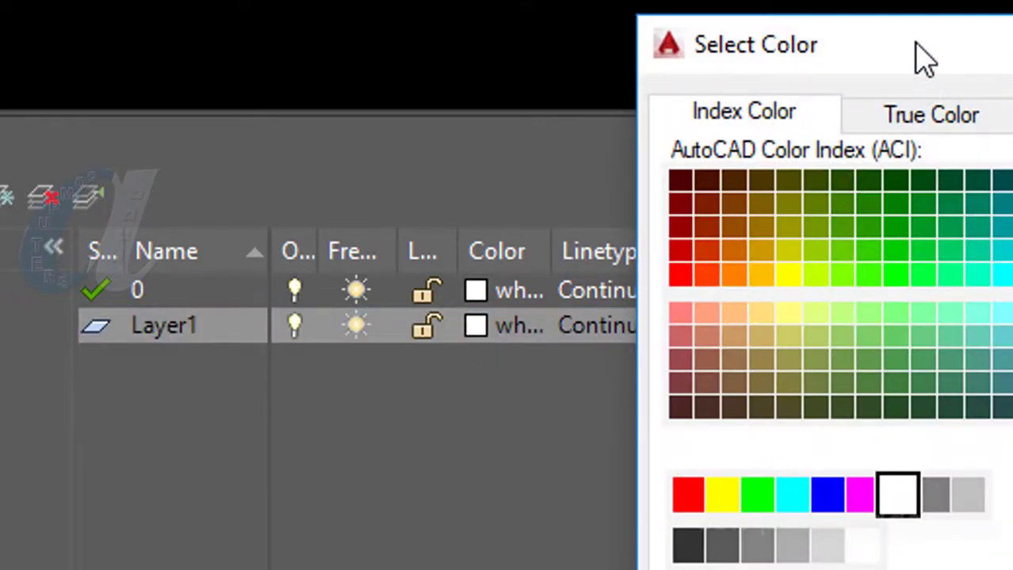
drag(916, 45, 726, 68)
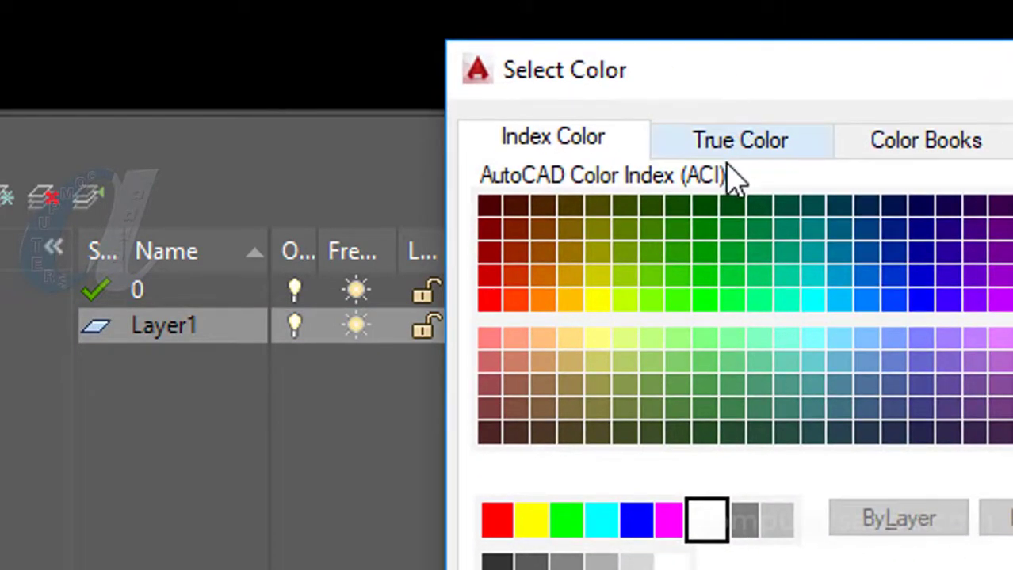
click(491, 301)
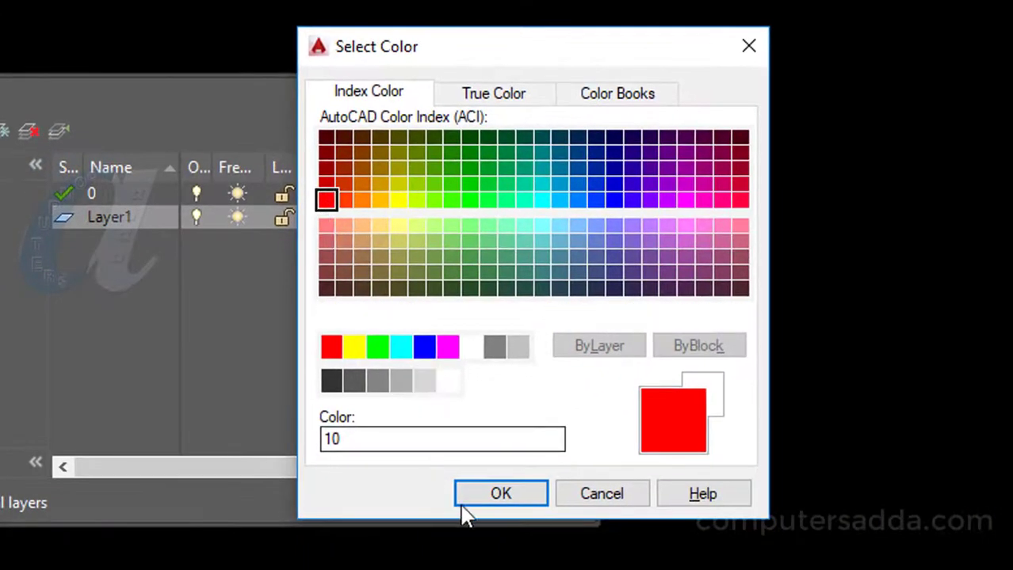
click(483, 495)
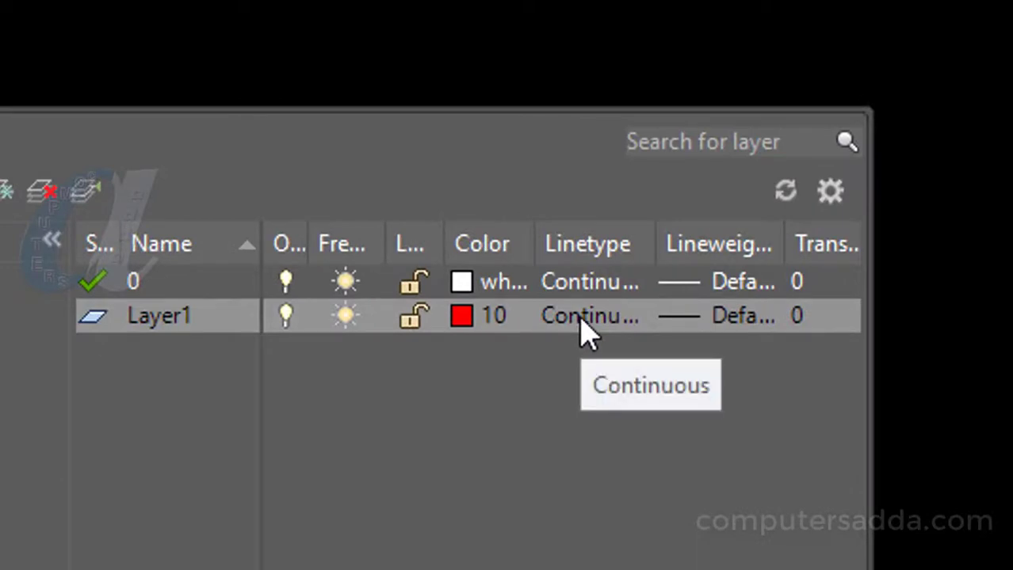
Load the FENCELINE1 linetype and assign it to Layer1
click(580, 317)
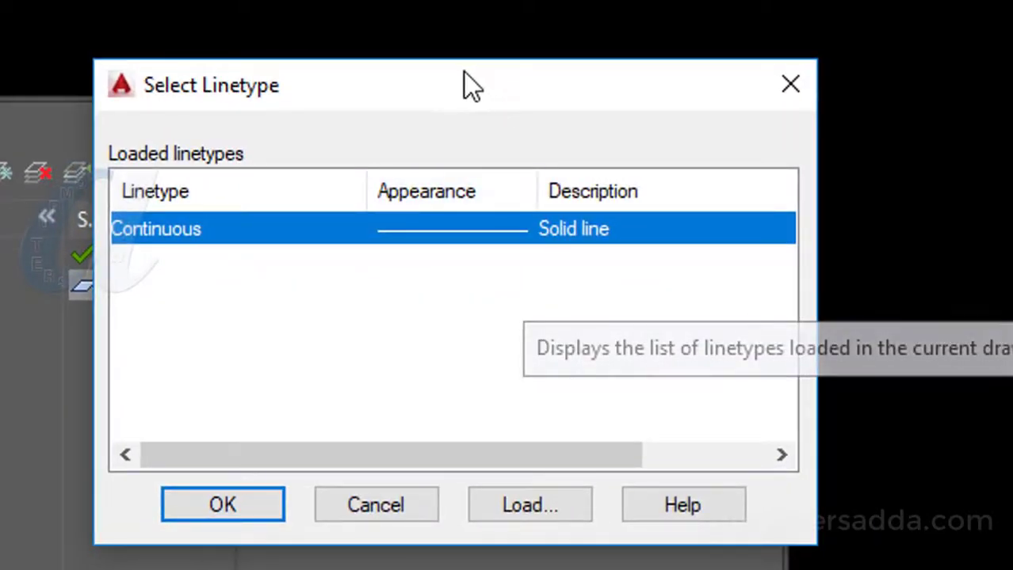
drag(464, 72, 491, 61)
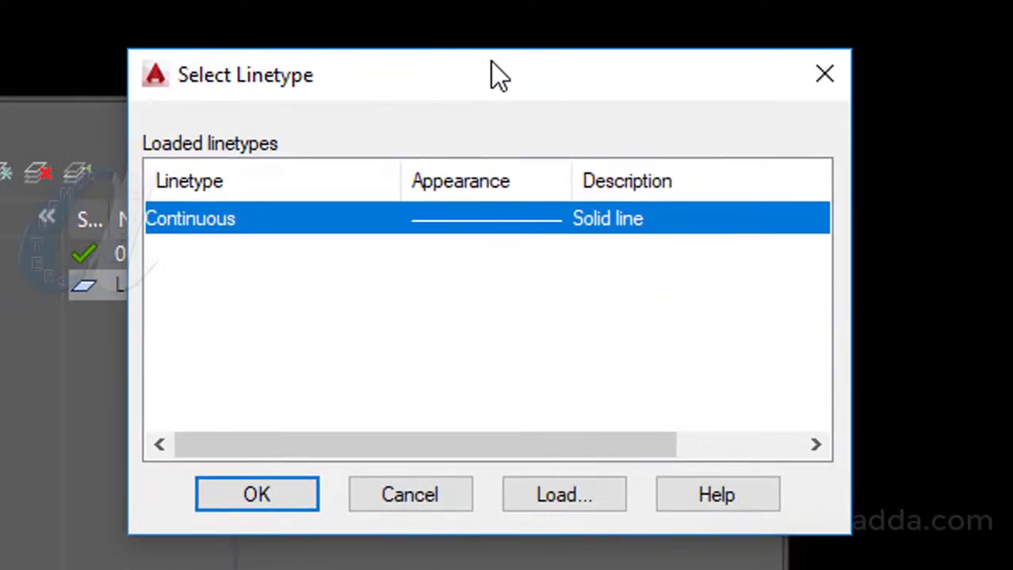
click(553, 493)
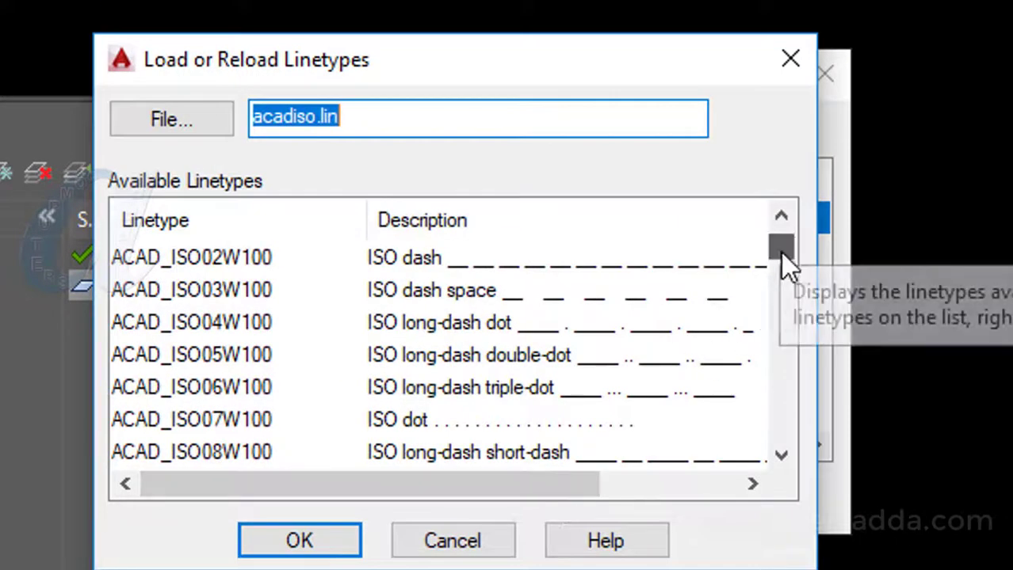
drag(780, 251, 789, 352)
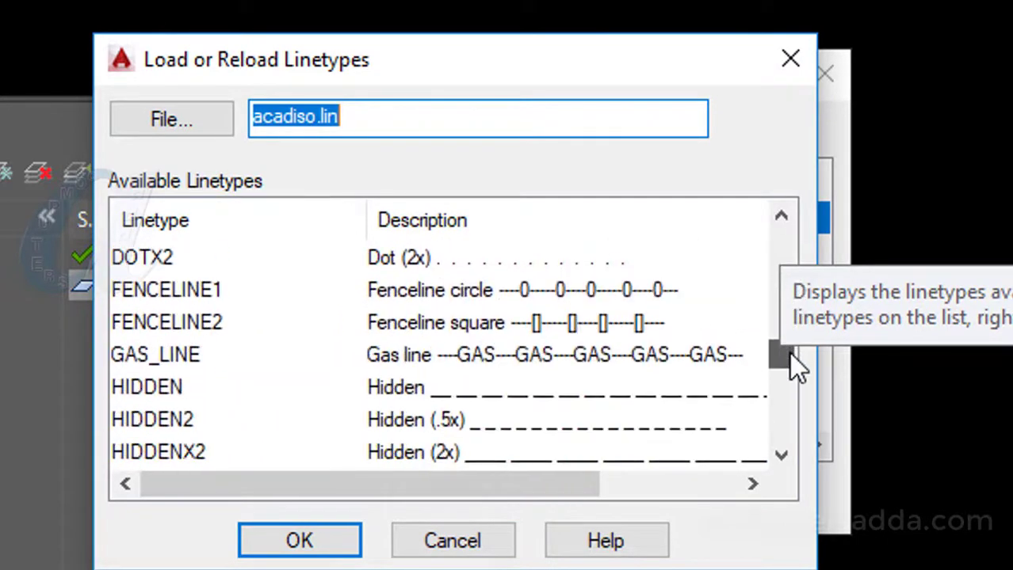
click(404, 294)
click(294, 548)
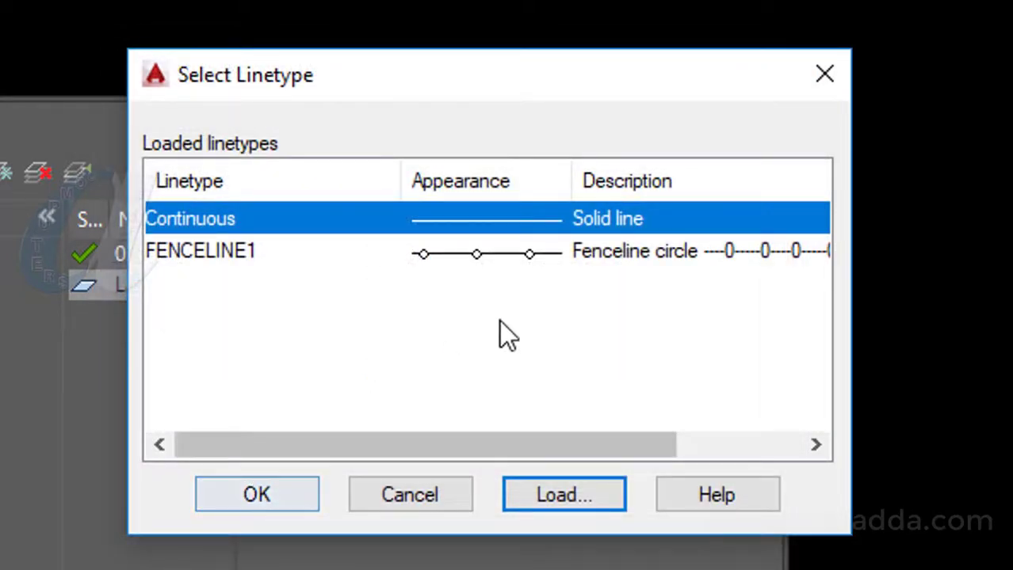
click(600, 253)
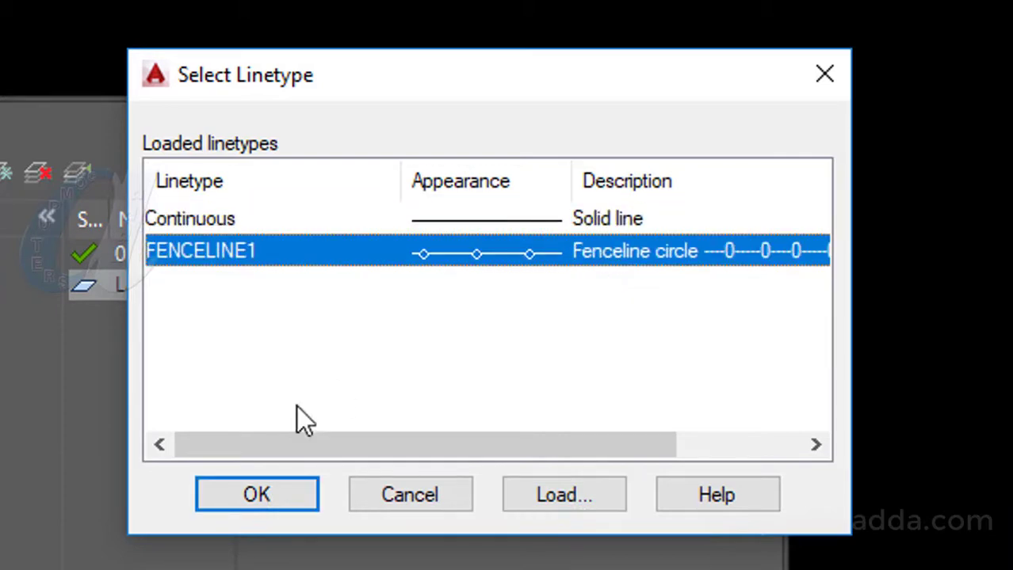
click(258, 495)
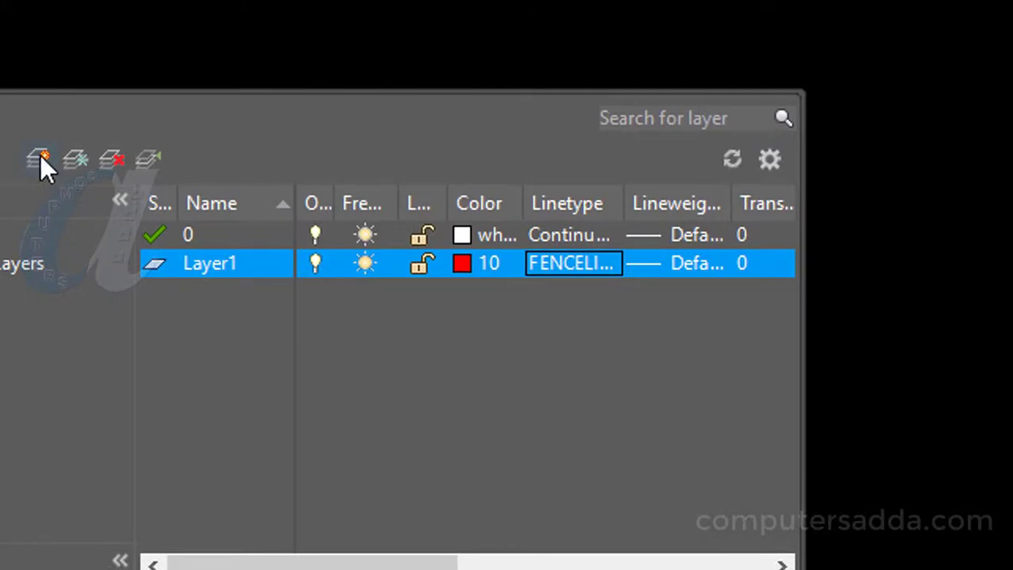
Add a new layer, Layer2, with green colour 104
click(40, 156)
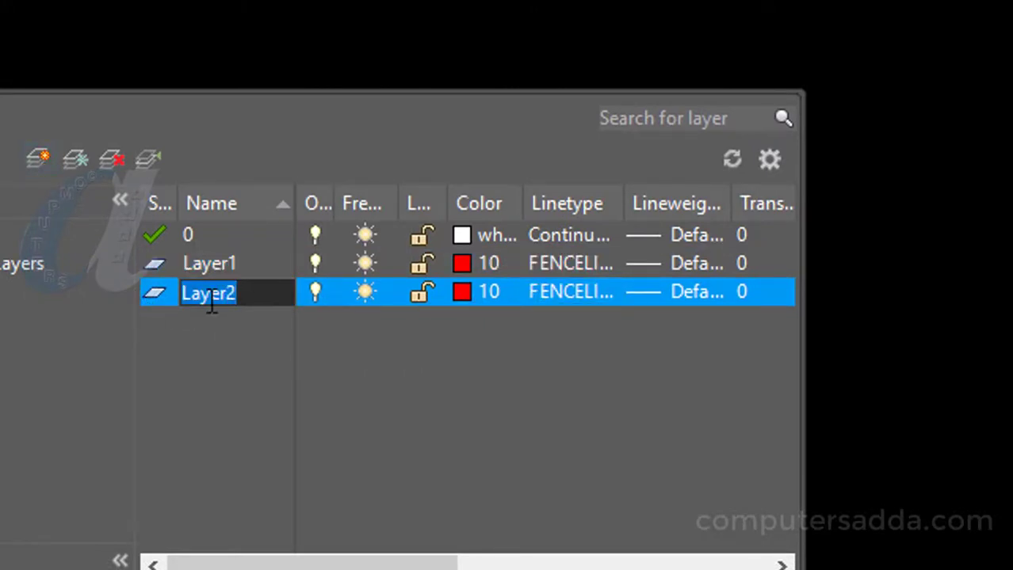
click(462, 291)
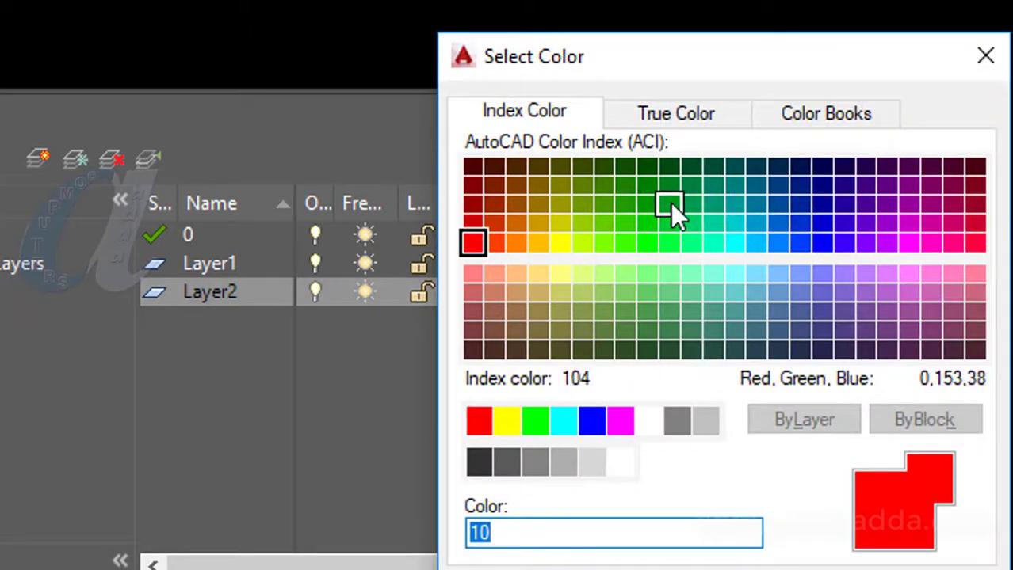
click(670, 208)
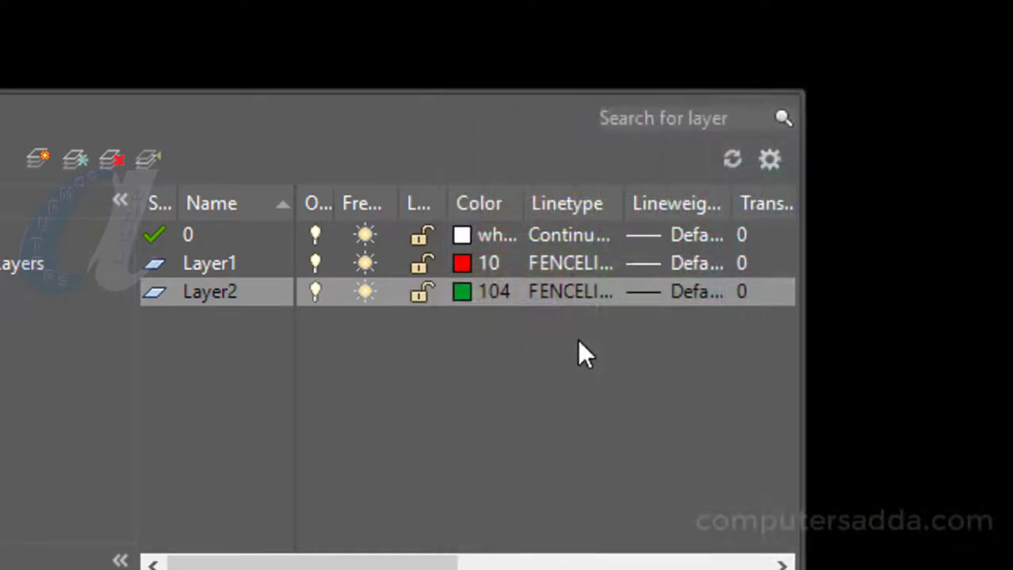
Load the TRACKS linetype and assign it to Layer2
click(565, 292)
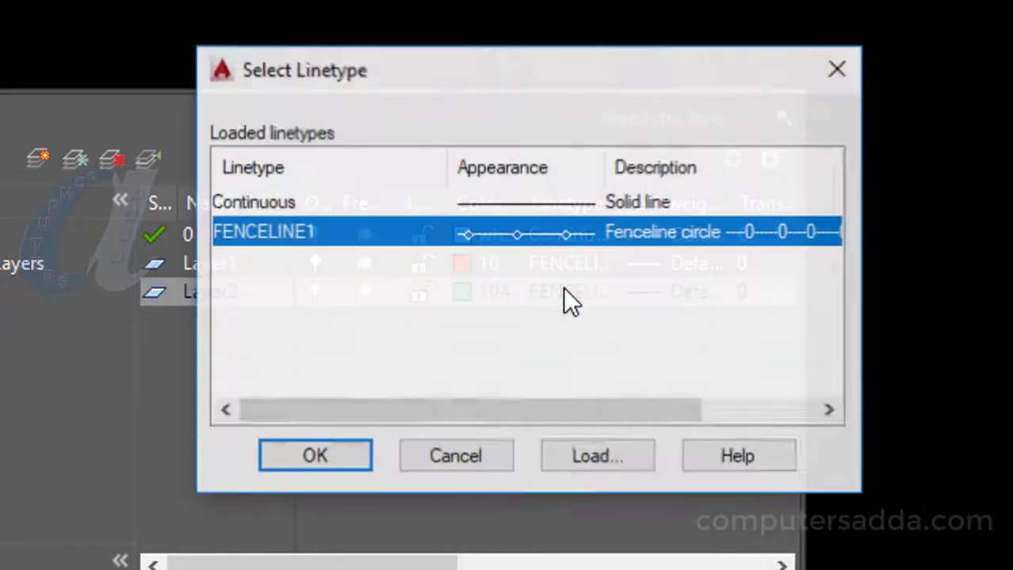
click(610, 458)
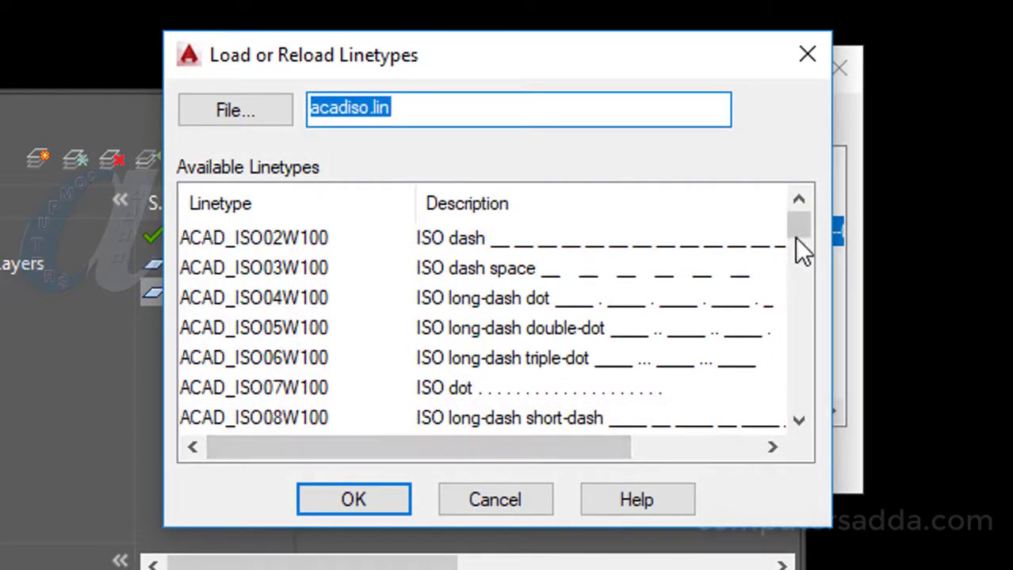
drag(798, 238, 799, 404)
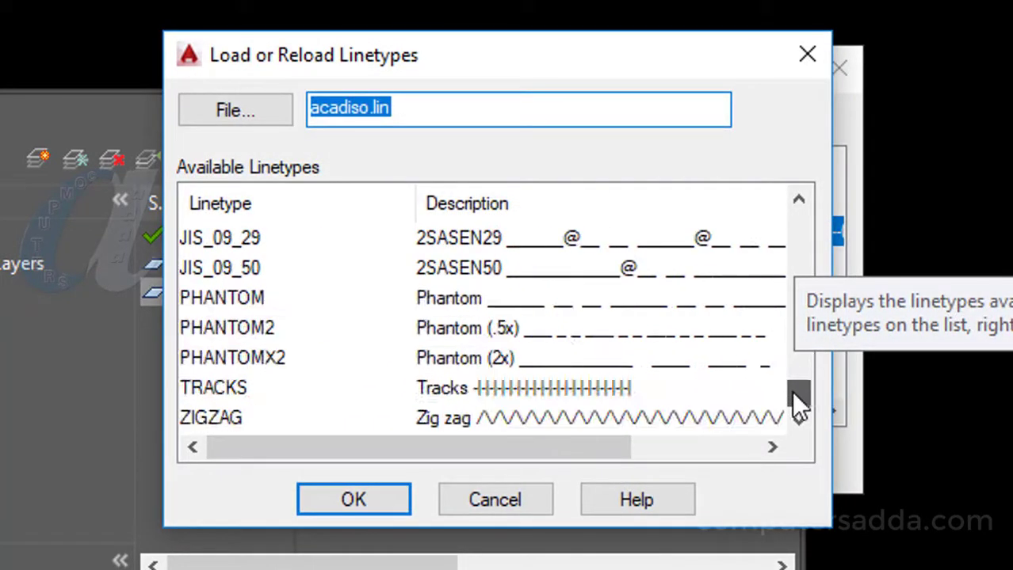
click(441, 391)
click(357, 495)
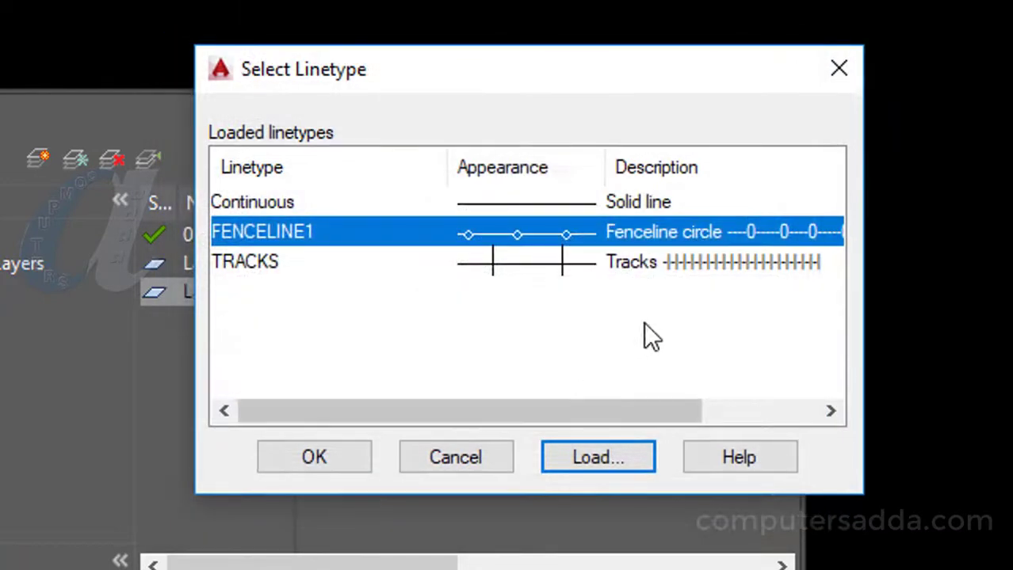
click(646, 263)
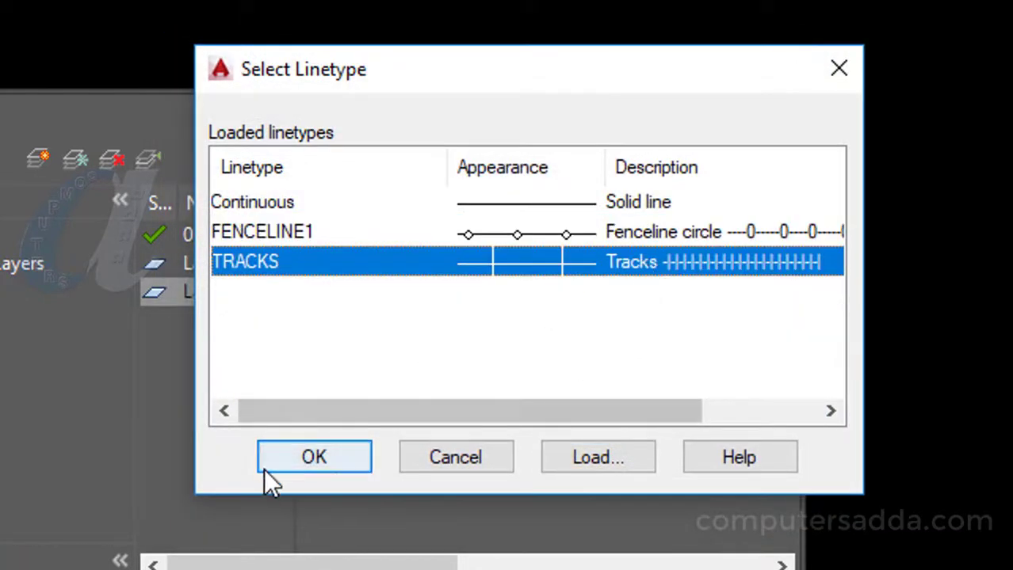
click(314, 460)
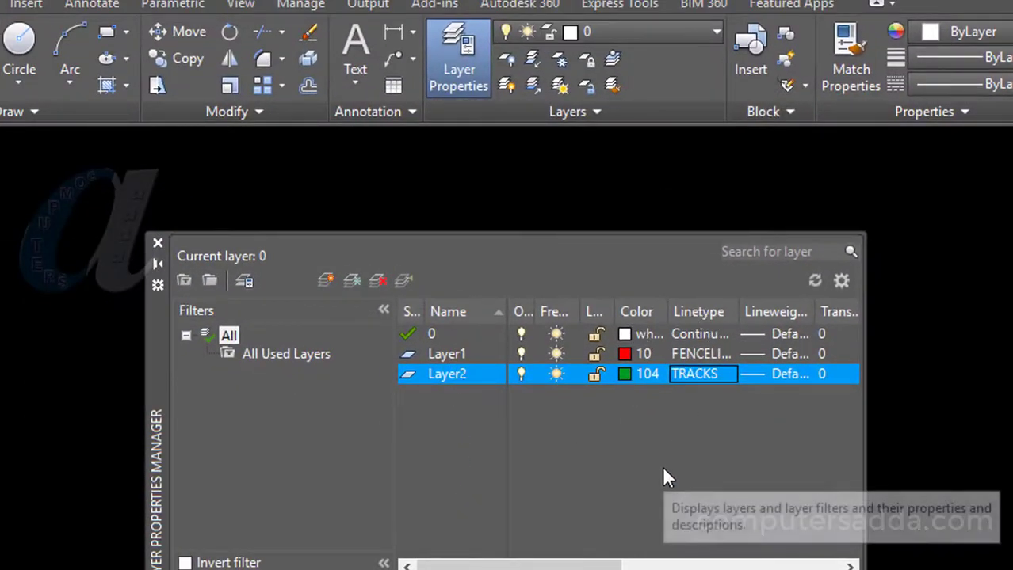
Close the Layer Properties Manager, keeping layer 0 as the current layer
click(158, 245)
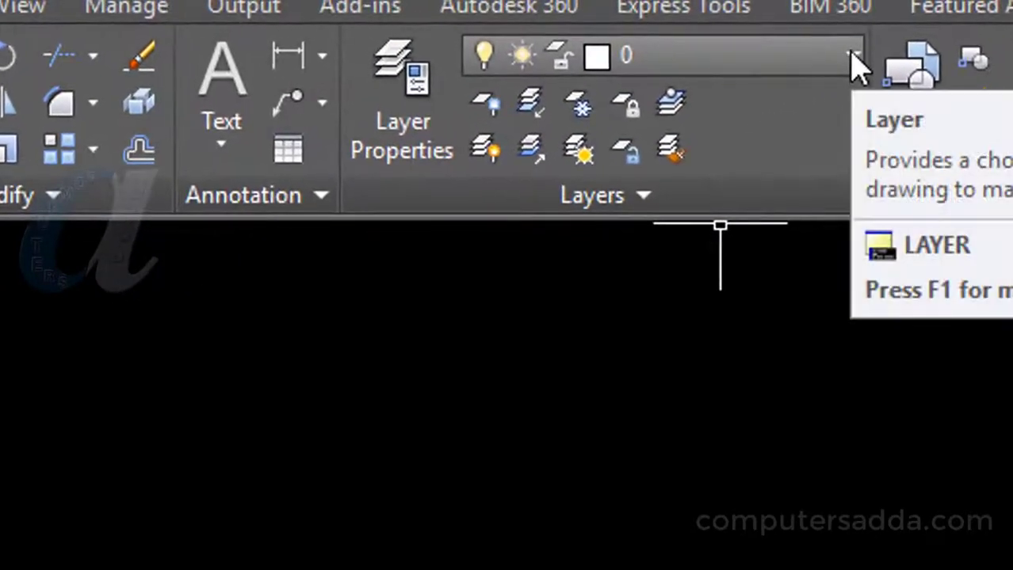
click(854, 57)
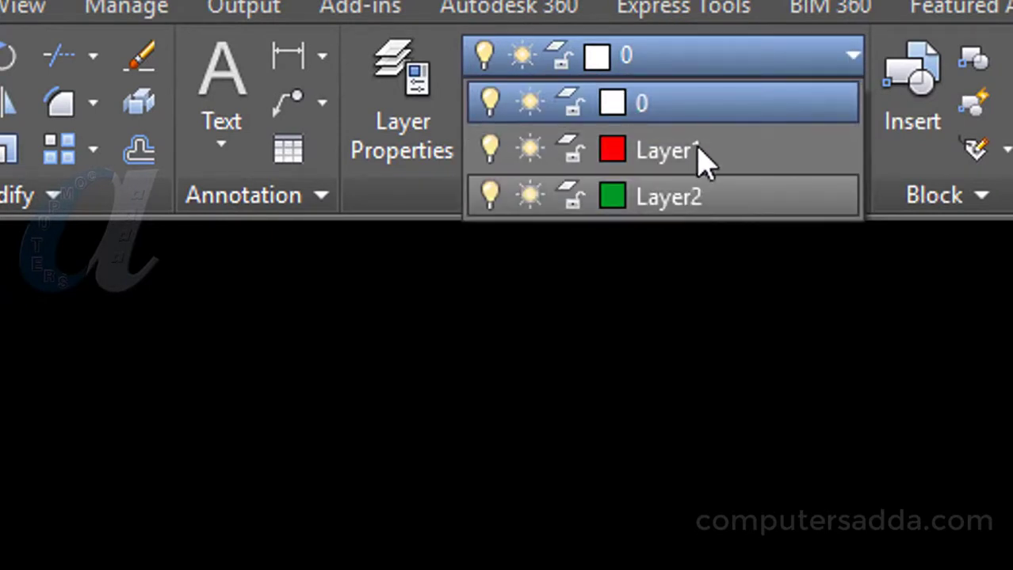
click(646, 105)
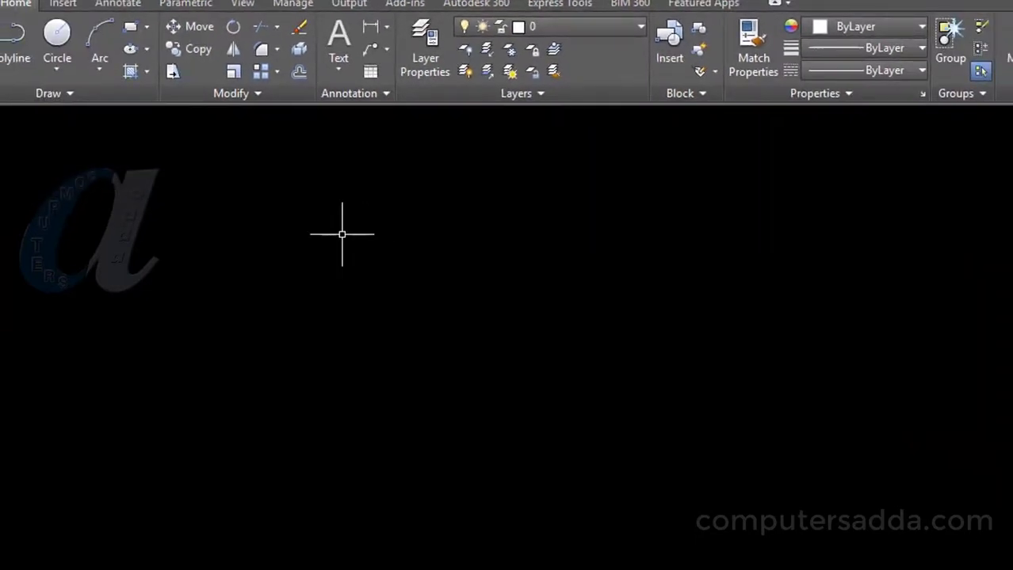
Start a rectangle on layer 0 with REC and place its first corner
text(rec)
key(Return)
click(130, 230)
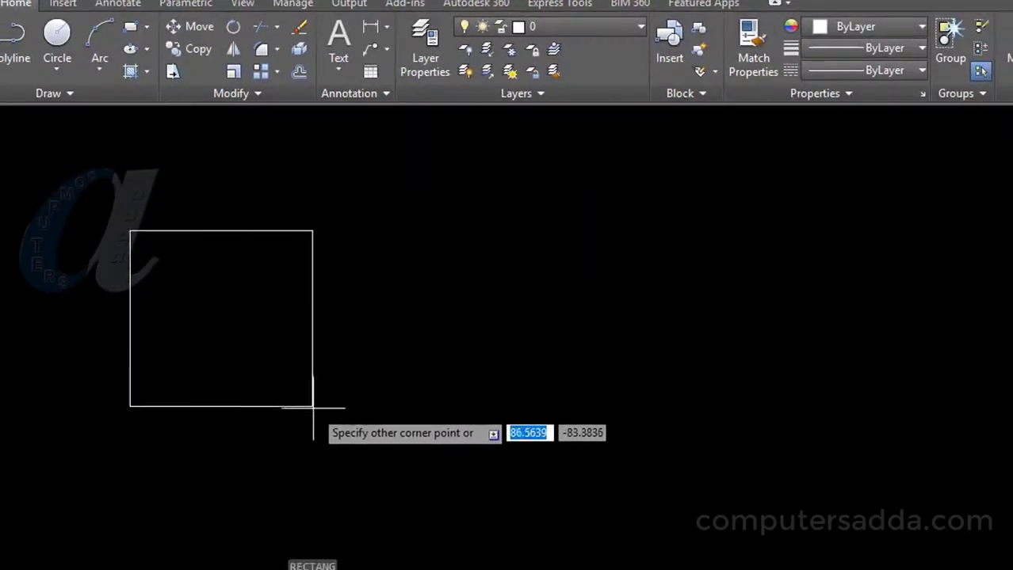
Finish the white rectangle on layer 0, then make Layer1 current
click(371, 456)
key(Return)
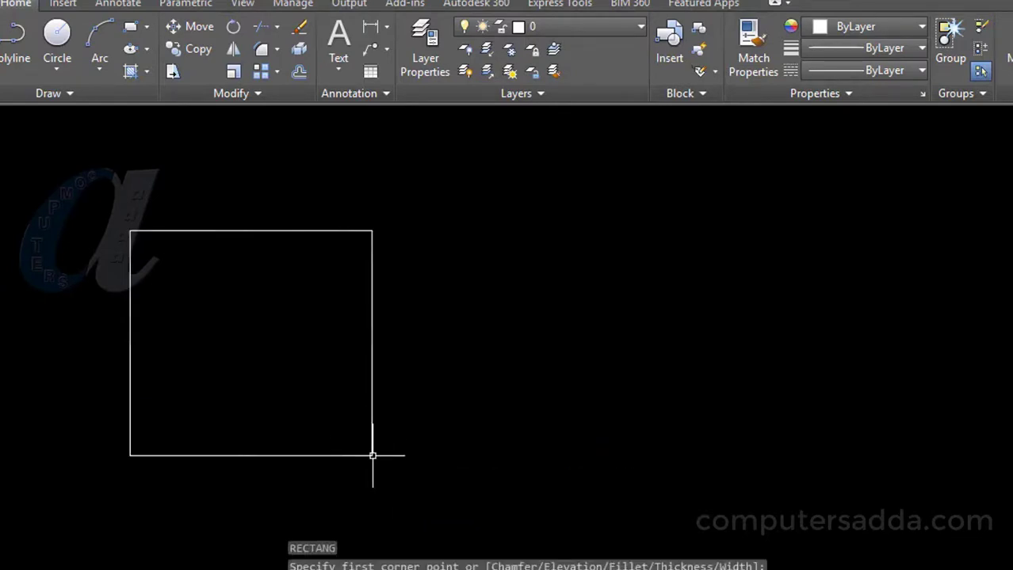
click(568, 27)
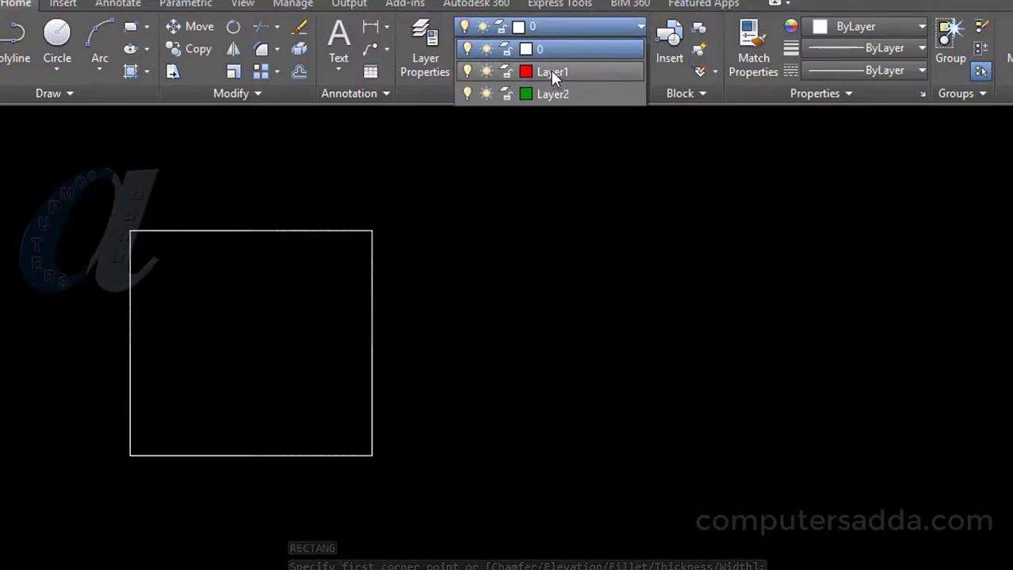
click(550, 69)
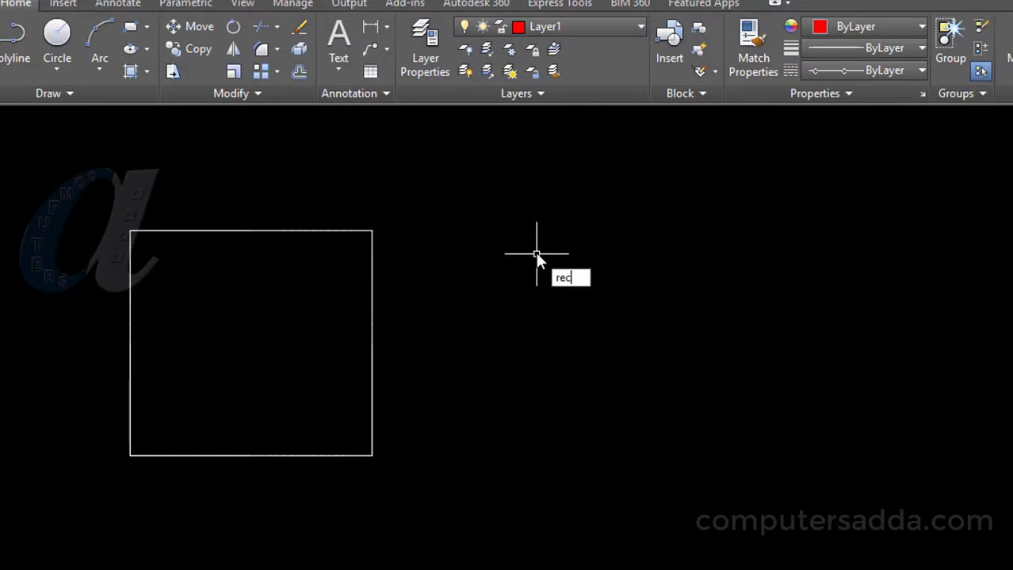
Draw a red square on Layer1 and a circle to its right
key(Return)
click(489, 201)
click(651, 378)
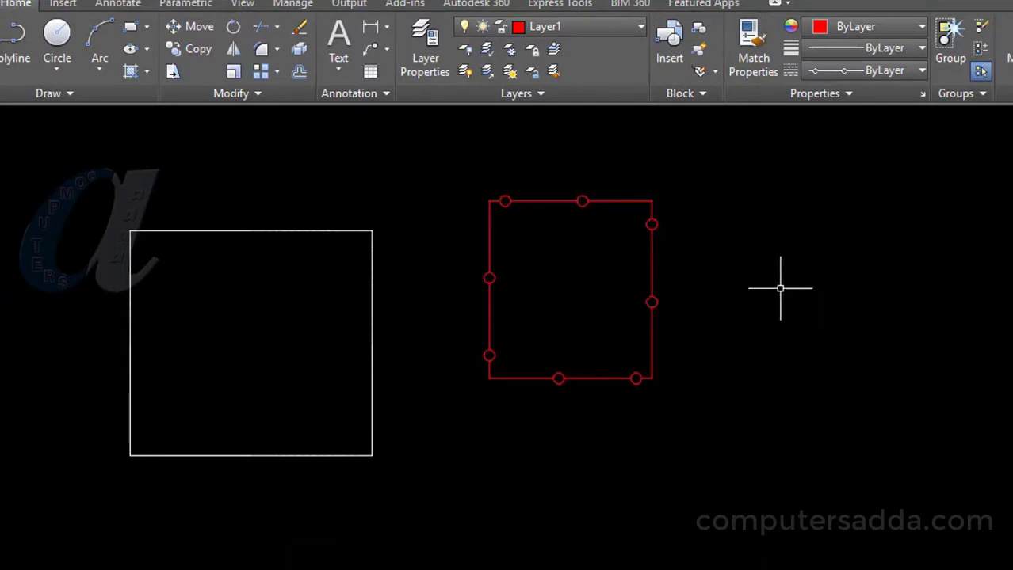
key(Return)
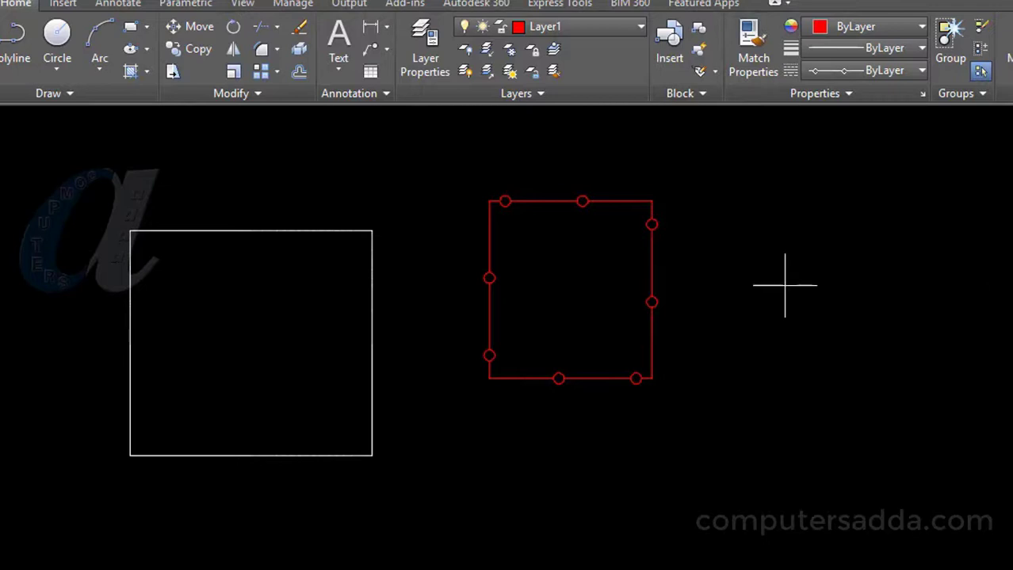
click(784, 285)
click(863, 291)
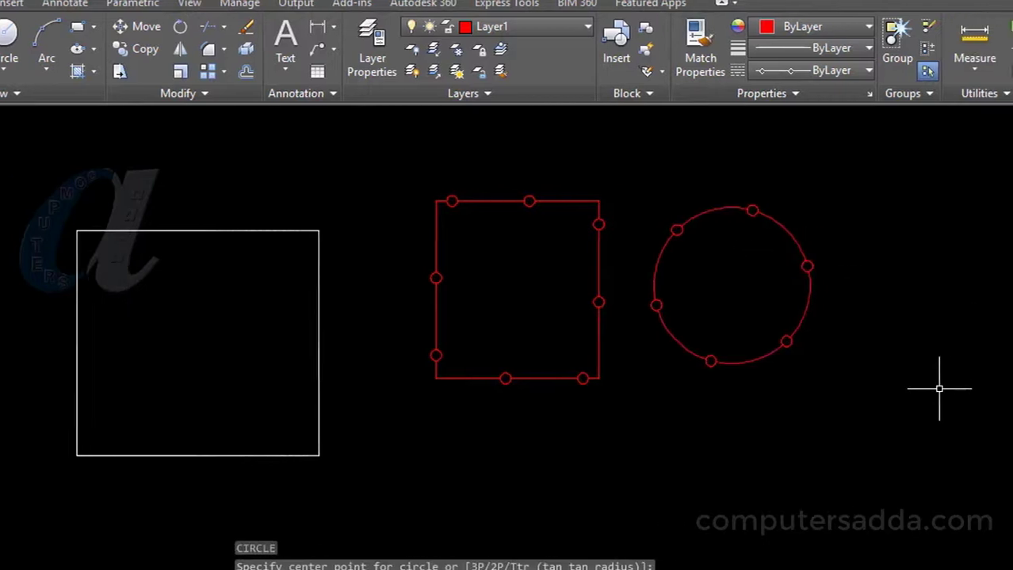
Draw a 6-sided inscribed hexagon with POL, then make Layer2 current
text(pol)
key(Return)
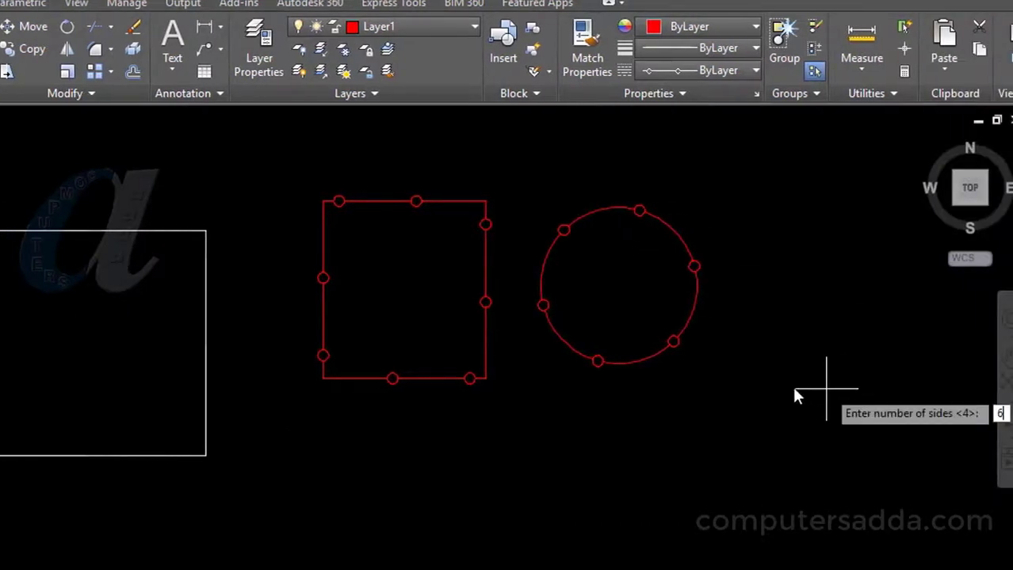
text(6)
key(Return)
click(806, 402)
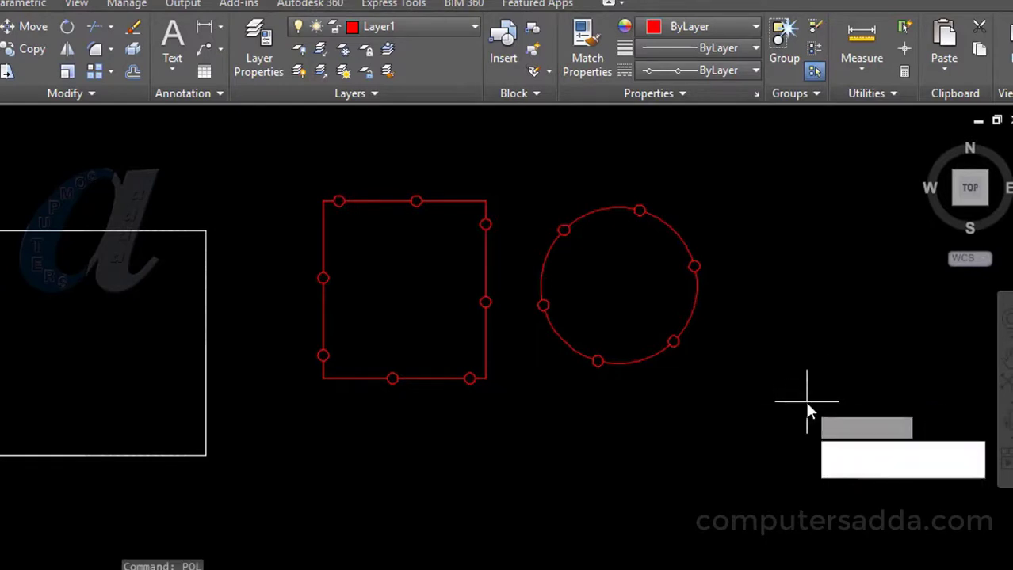
click(830, 449)
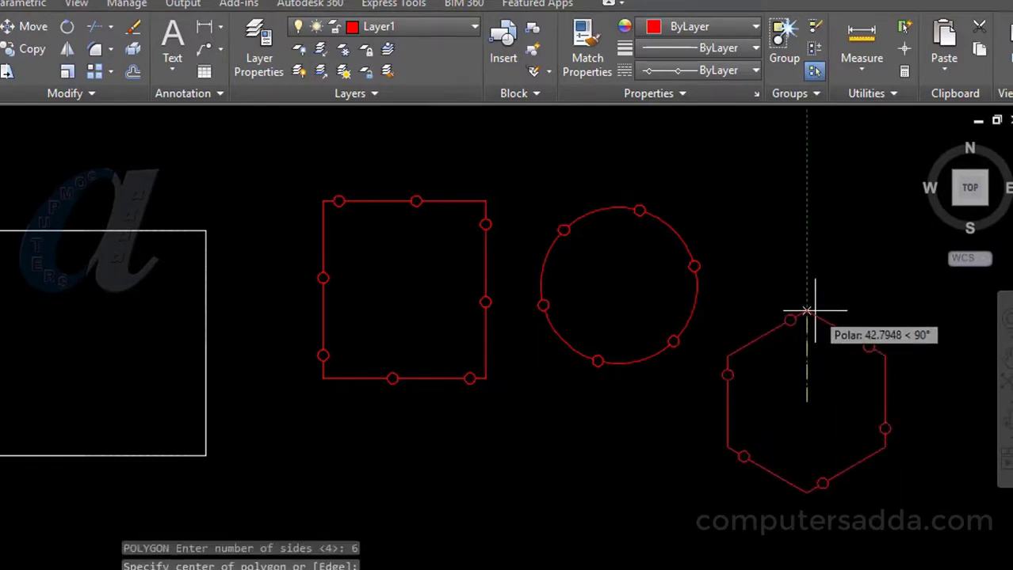
click(807, 310)
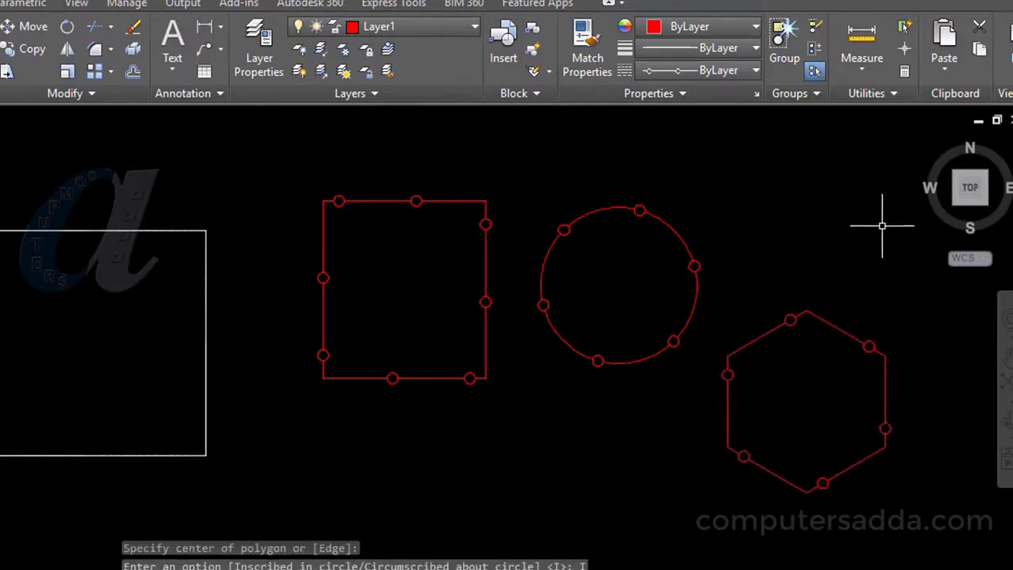
click(429, 22)
click(378, 96)
Draw a green TRACKS rectangle on Layer2 in the free space below
middle_drag(535, 428, 504, 324)
text(rec)
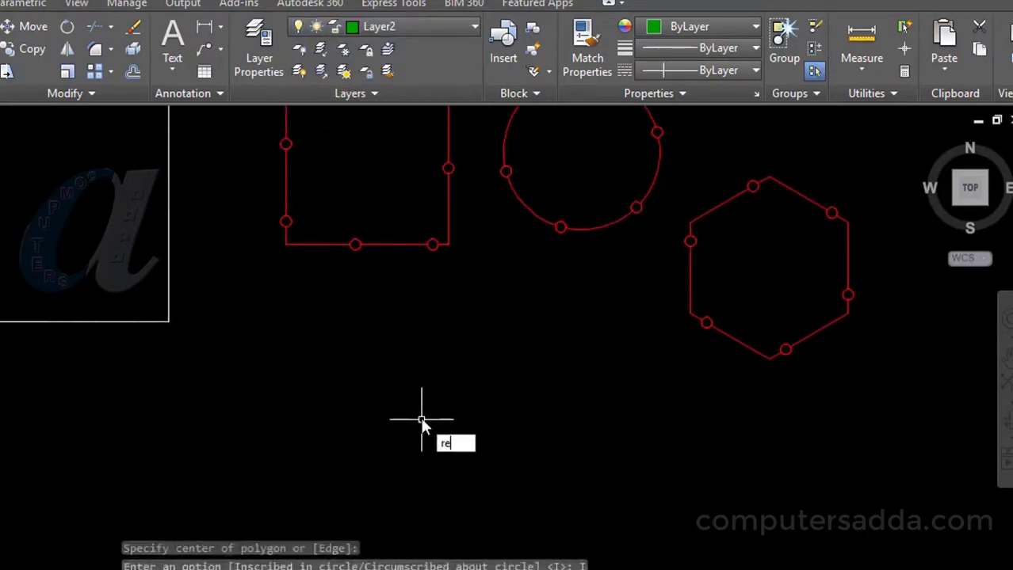
key(Return)
click(311, 353)
click(538, 521)
Draw a line from the left edge to the rectangle's corner, then select everything
key(Return)
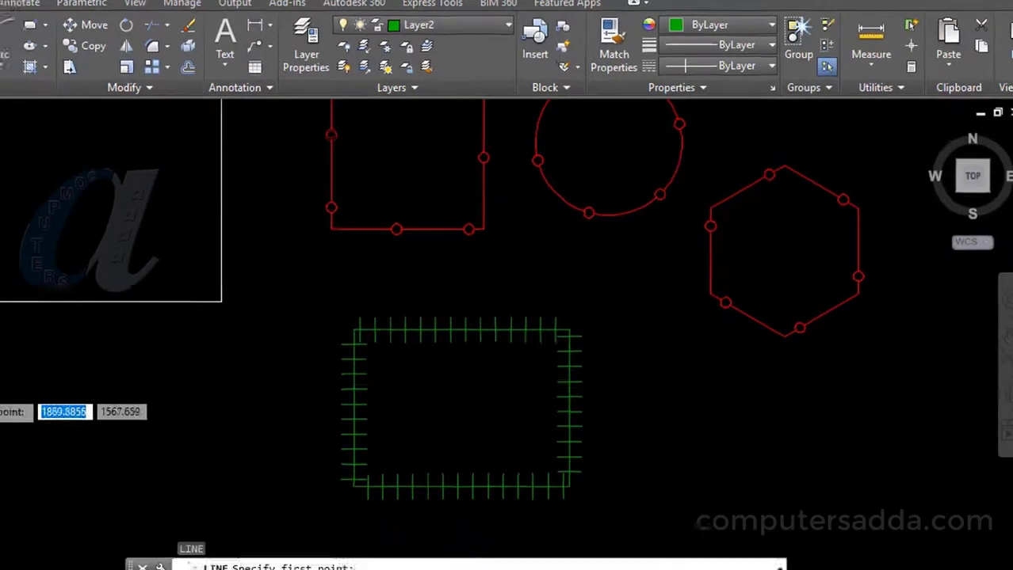
click(4, 413)
click(334, 355)
key(Return)
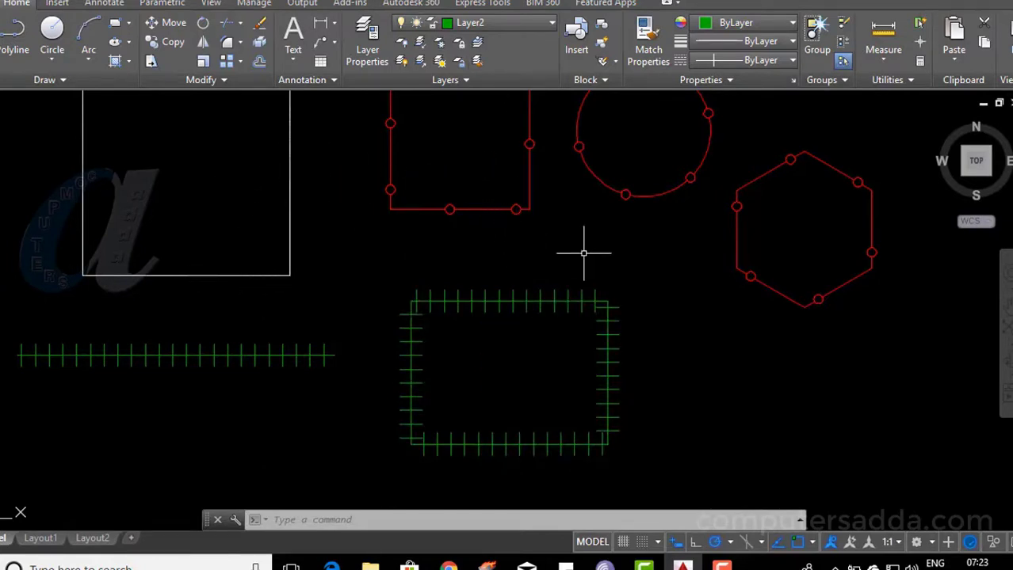
key(ctrl+a)
Delete all selected objects and show the layer list with Layer1 through Layer6
key(Delete)
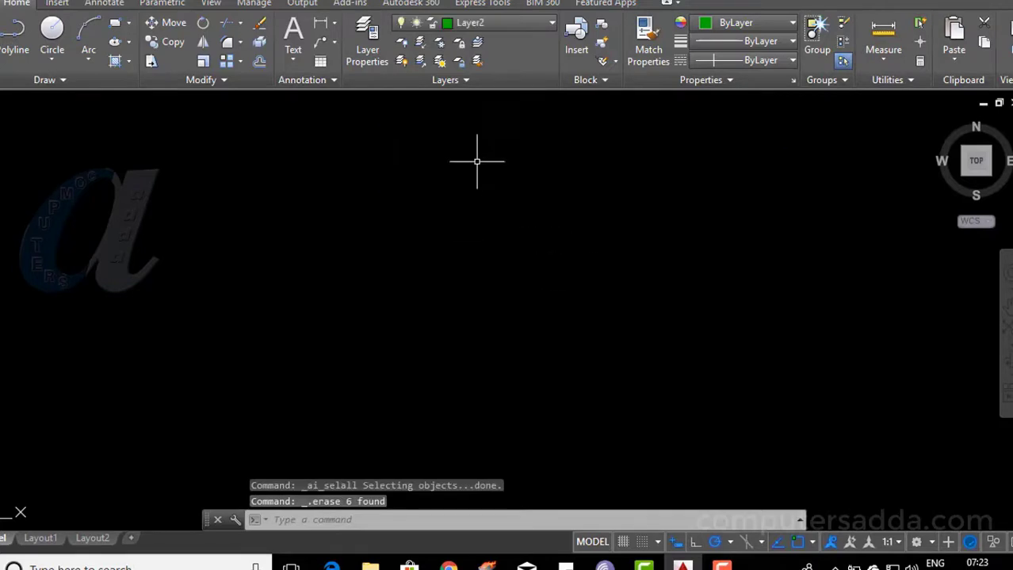
click(519, 24)
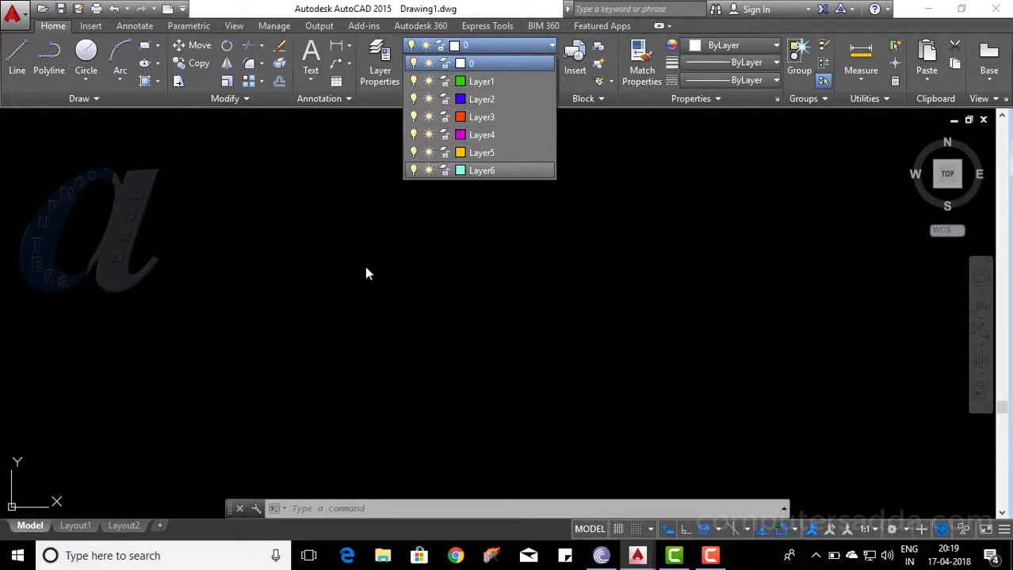
Close the layer list and pan the coloured triangles, circles and rectangles into view
click(357, 313)
mouse_move(318, 318)
middle_down()
mouse_move(846, 304)
mouse_move(949, 318)
middle_up()
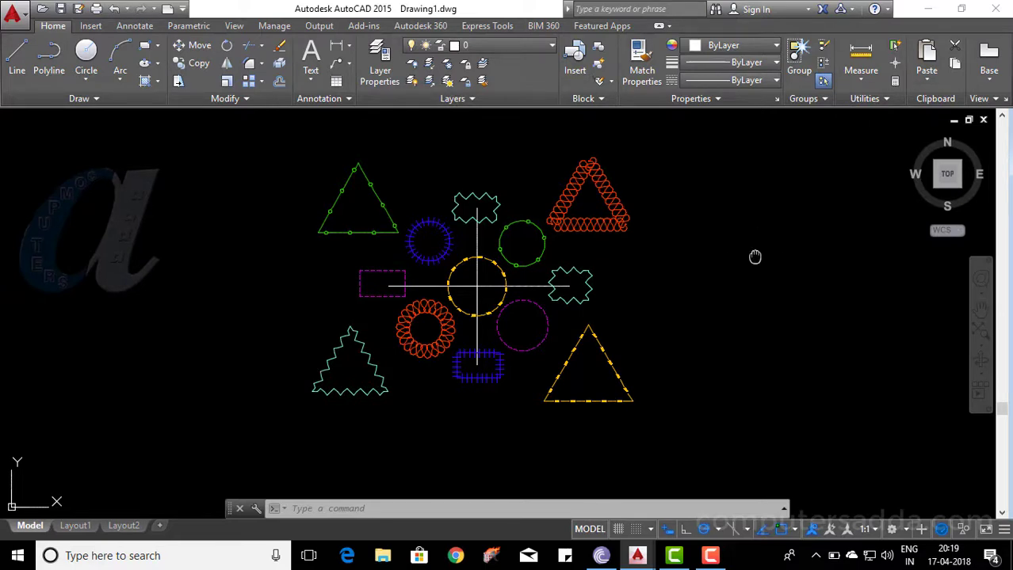
mouse_move(754, 257)
middle_down()
mouse_move(757, 294)
mouse_move(749, 262)
middle_up()
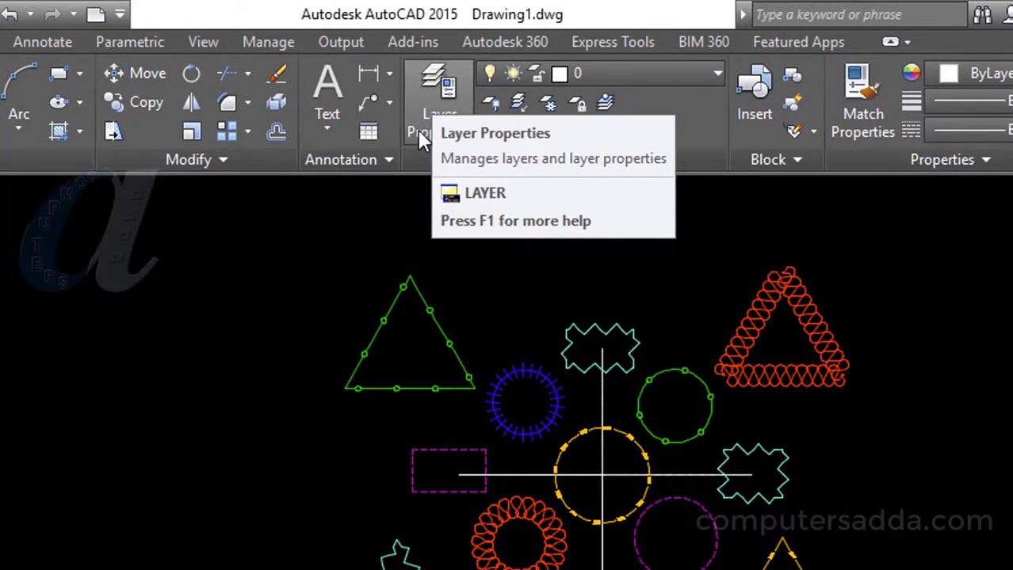
Turn off the looped triangle's layer with Layer Off, hiding the triangle and circle
click(688, 74)
click(687, 71)
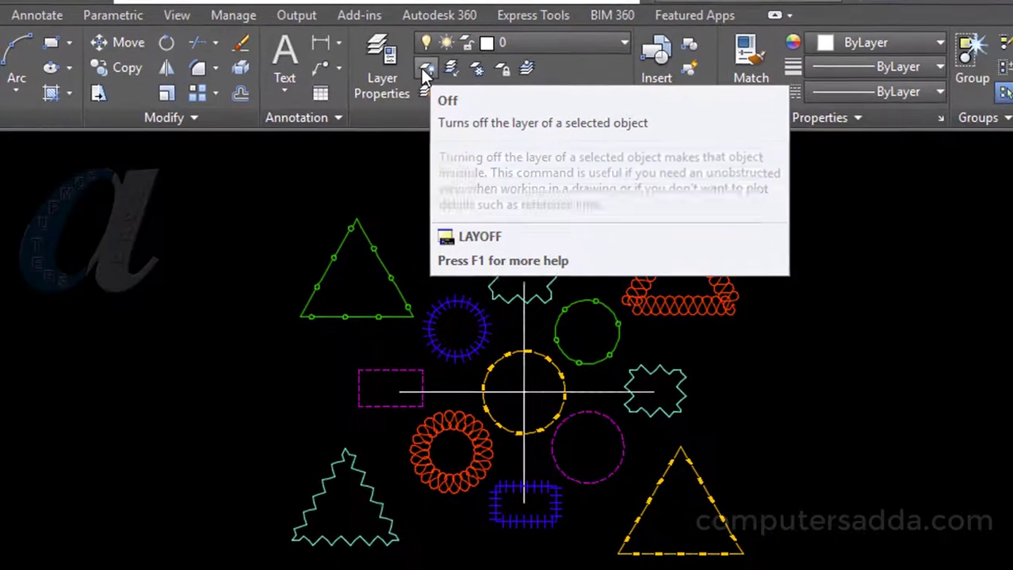
click(423, 91)
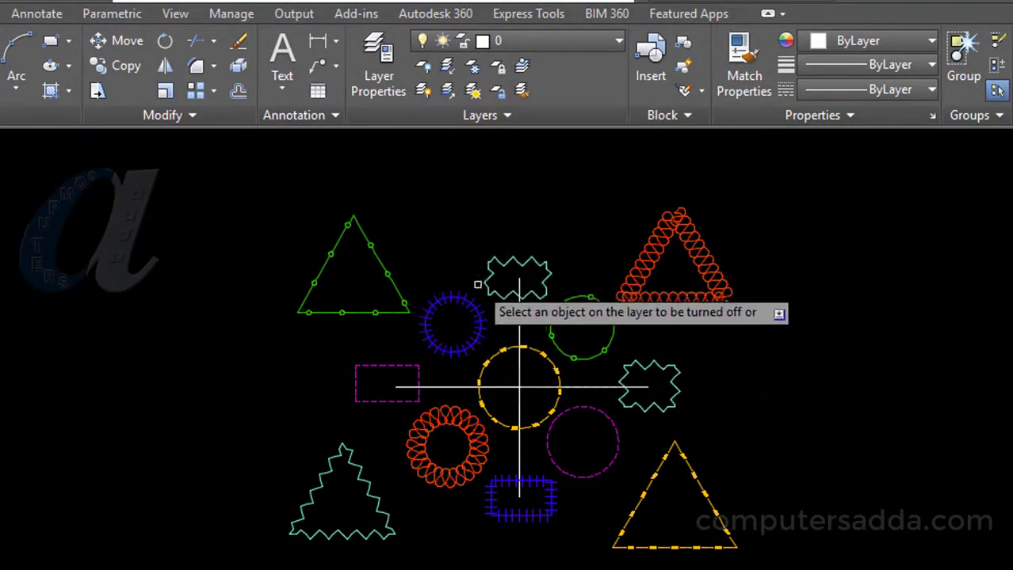
click(644, 269)
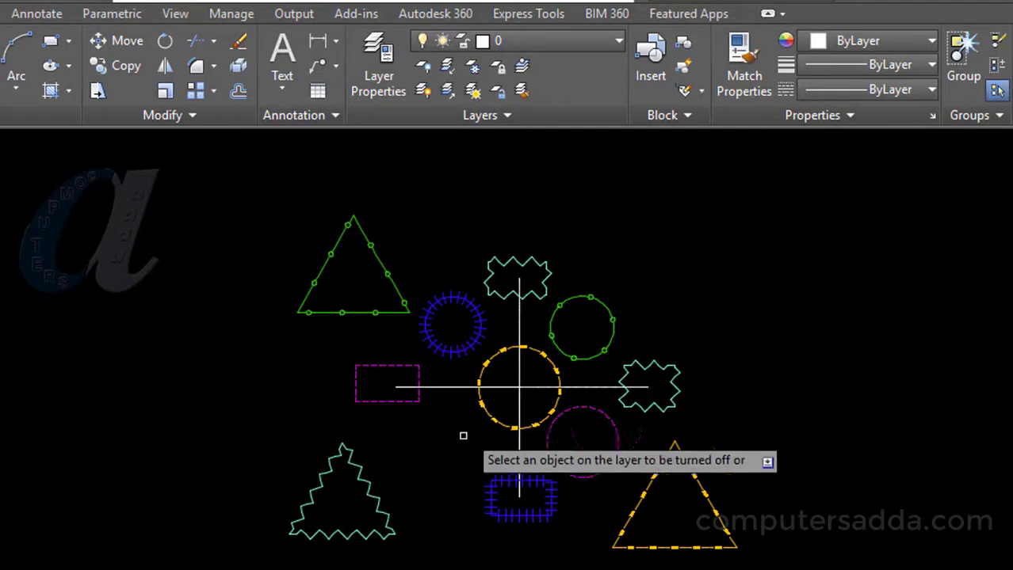
Turn all layers on, isolate the yellow dashed circle's layer, then unisolate to show every layer
click(422, 91)
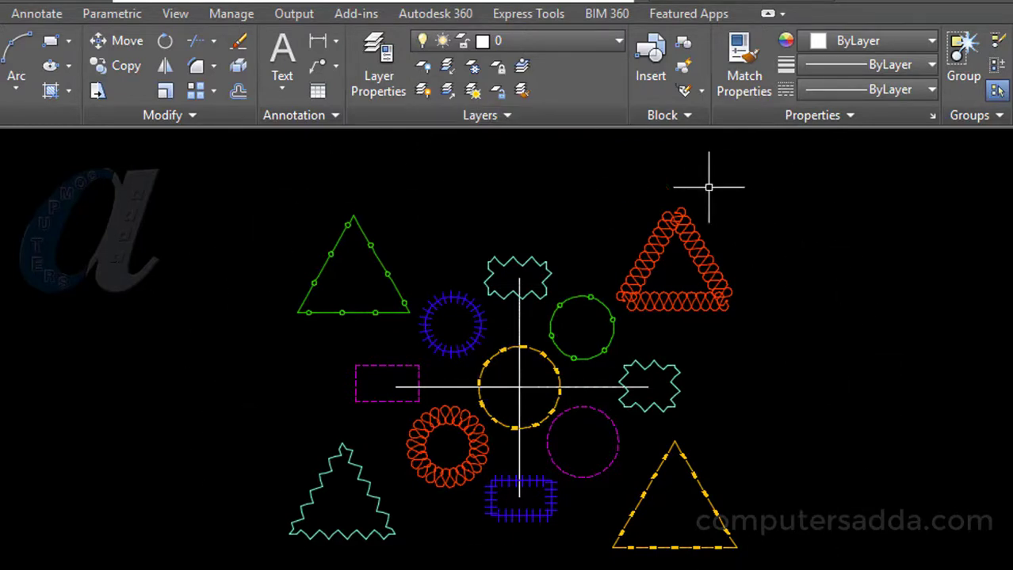
click(448, 70)
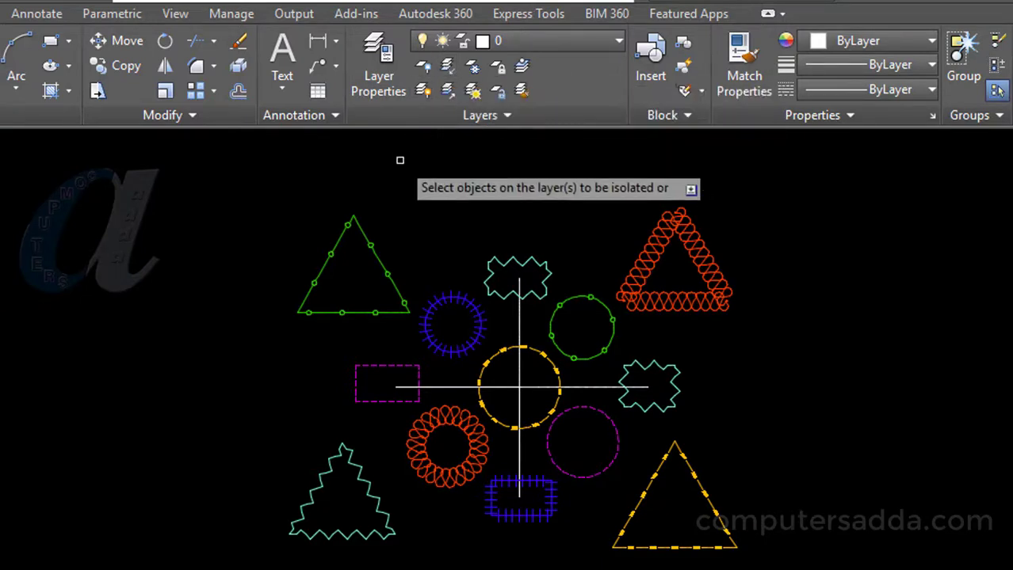
click(536, 353)
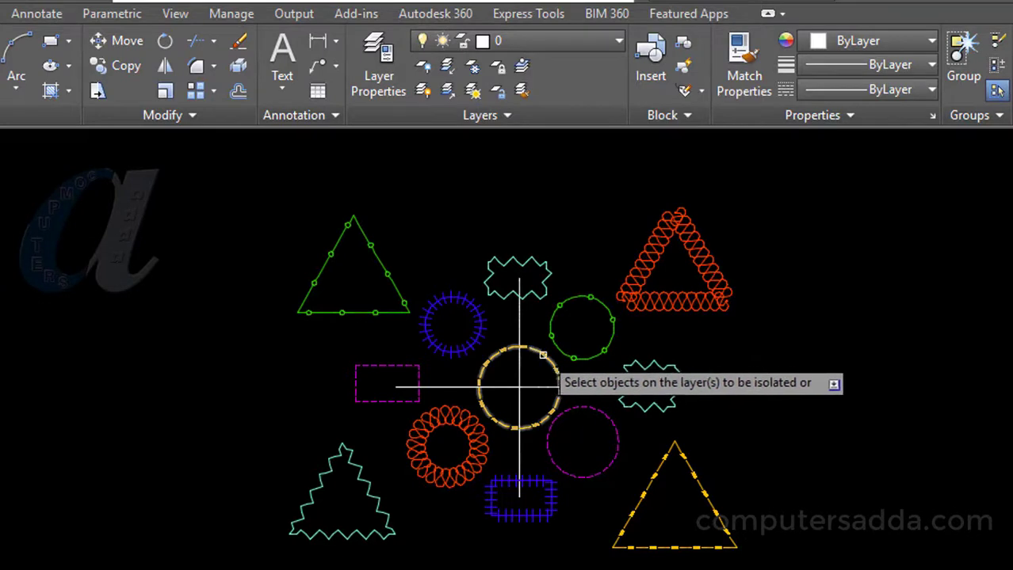
key(Return)
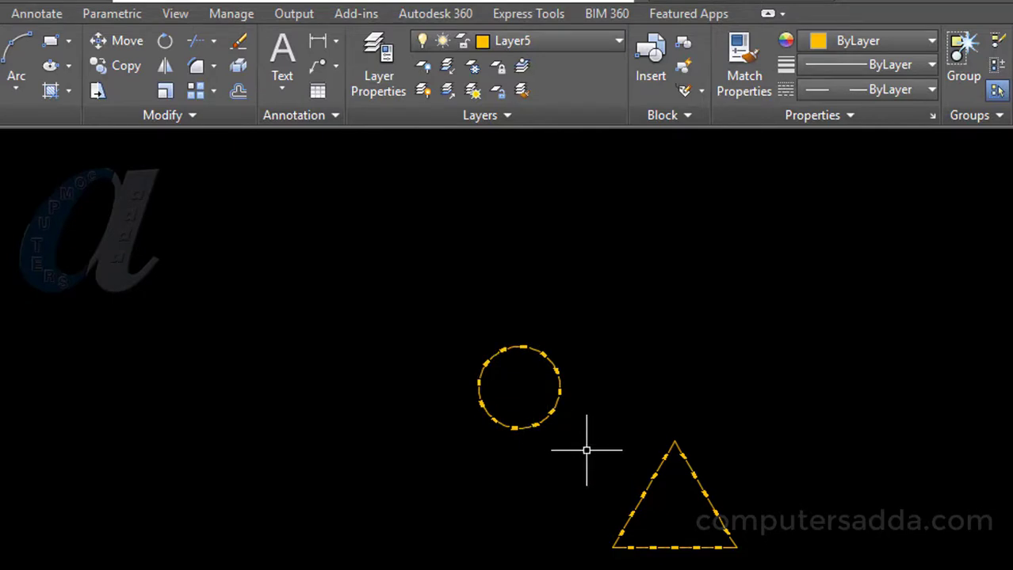
click(448, 92)
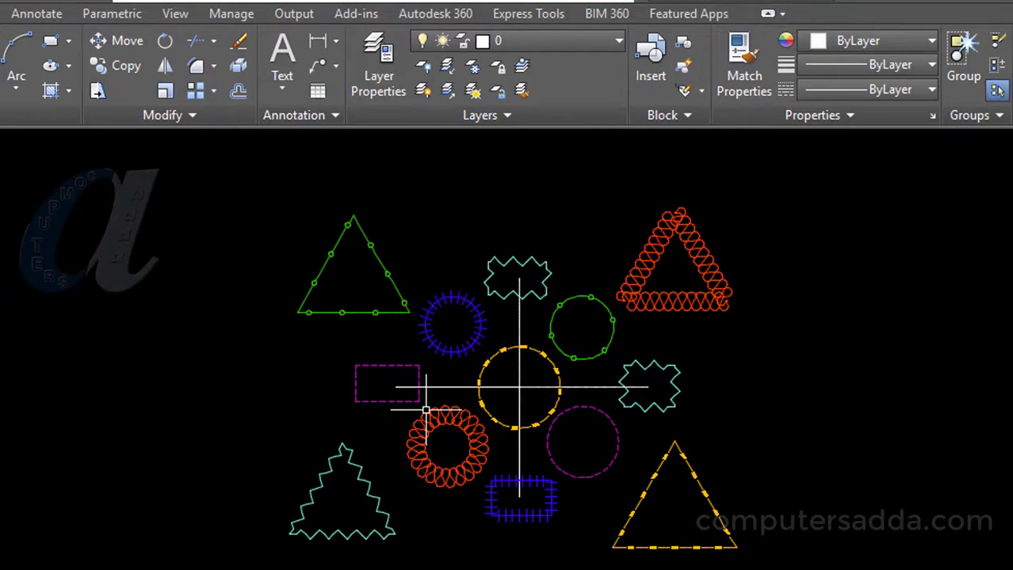
Lock the blue shapes' layer, Layer2, by picking the blue rectangle
click(497, 67)
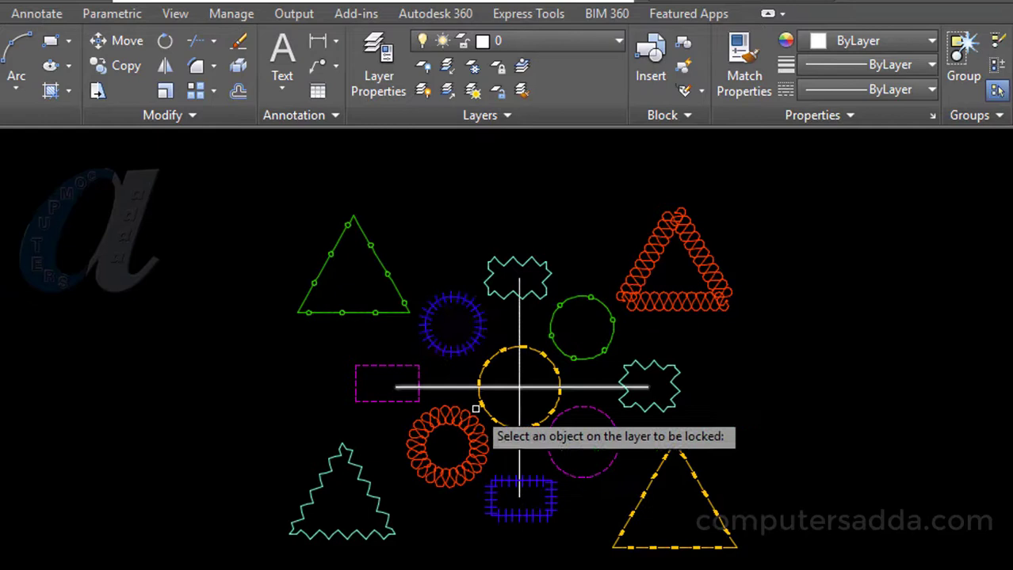
click(503, 484)
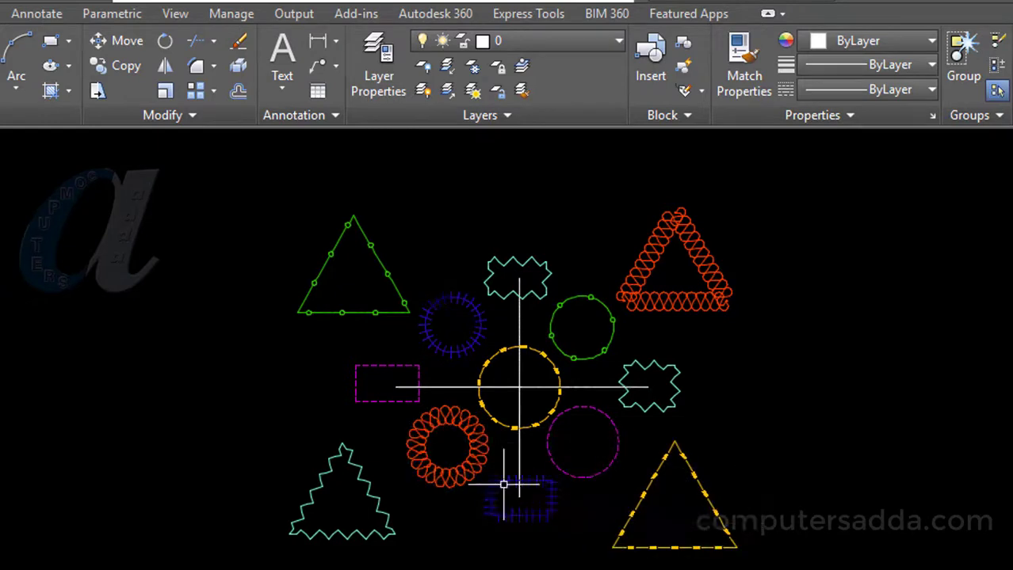
click(434, 310)
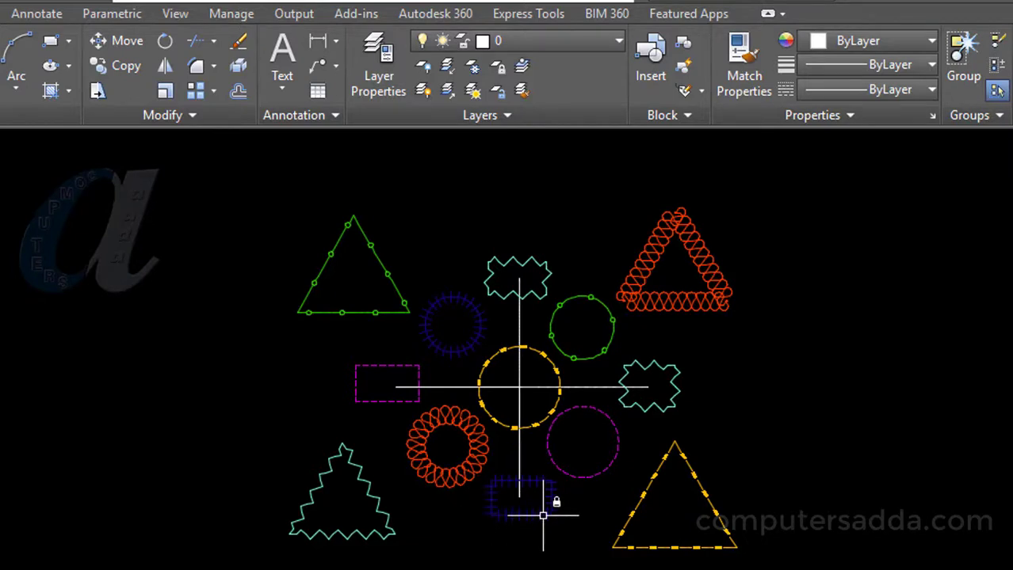
Unlock Layer2 by picking the blue circle, then clear the selection
click(499, 92)
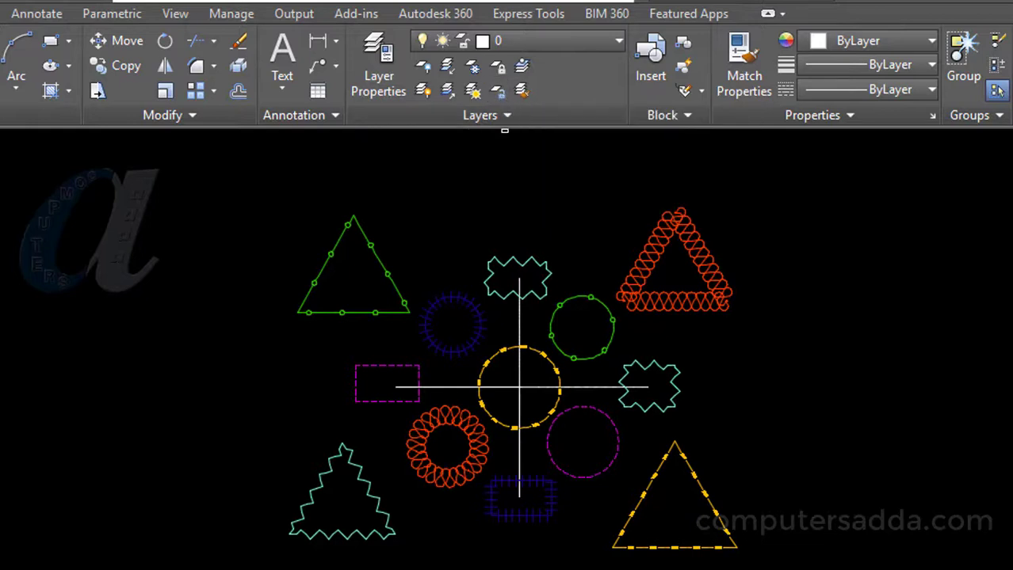
click(438, 301)
click(486, 495)
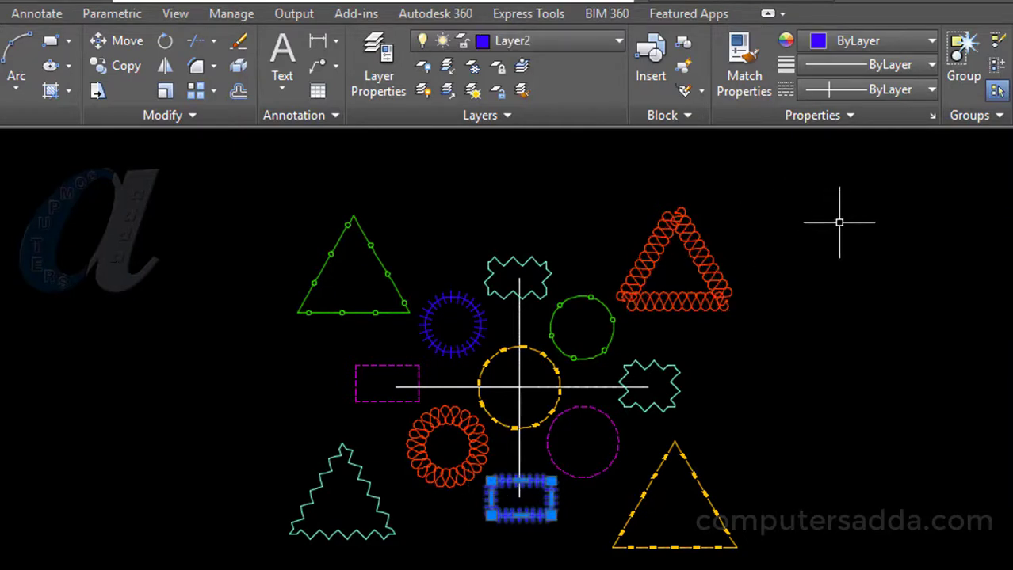
key(Escape)
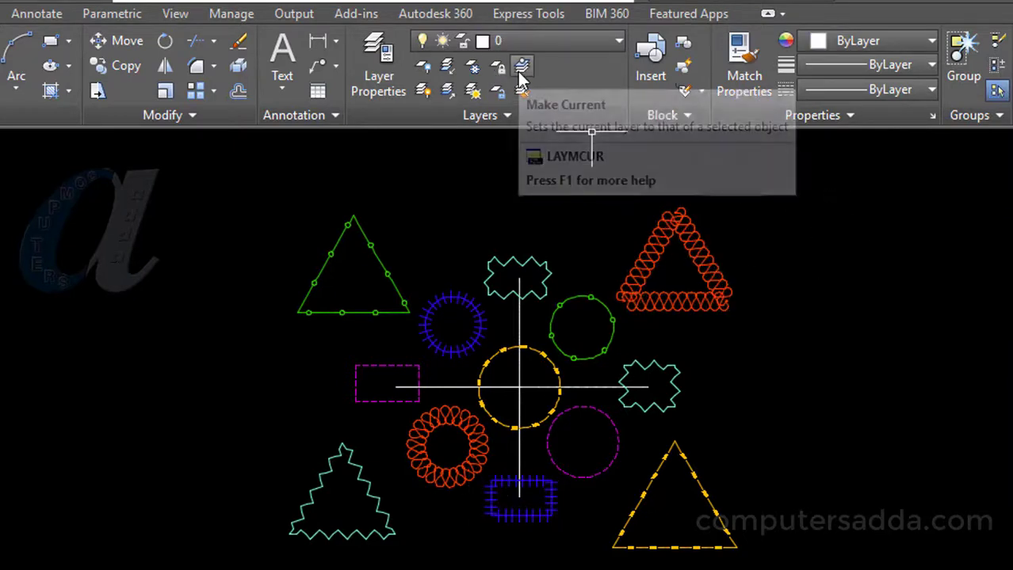
click(590, 39)
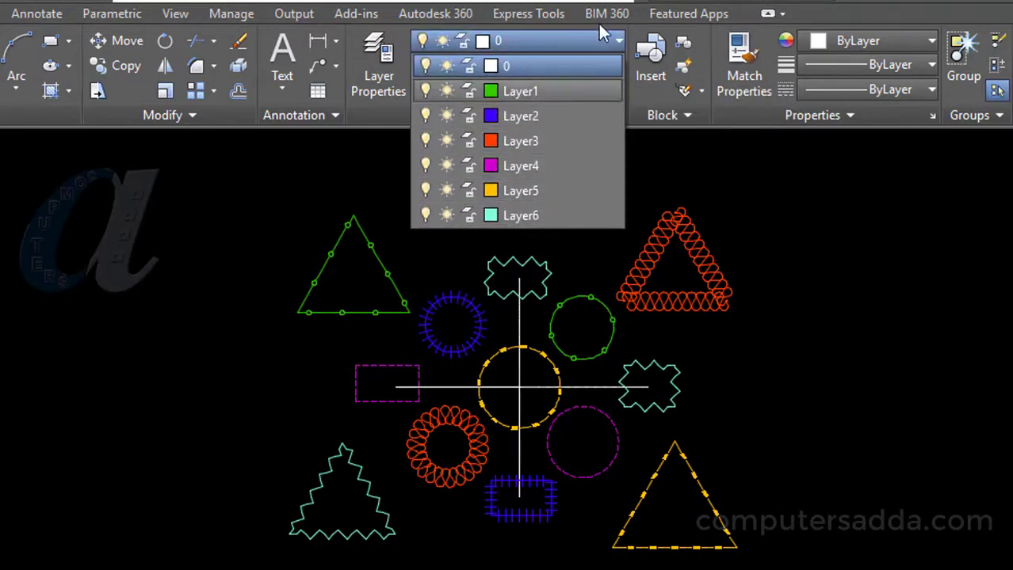
click(576, 41)
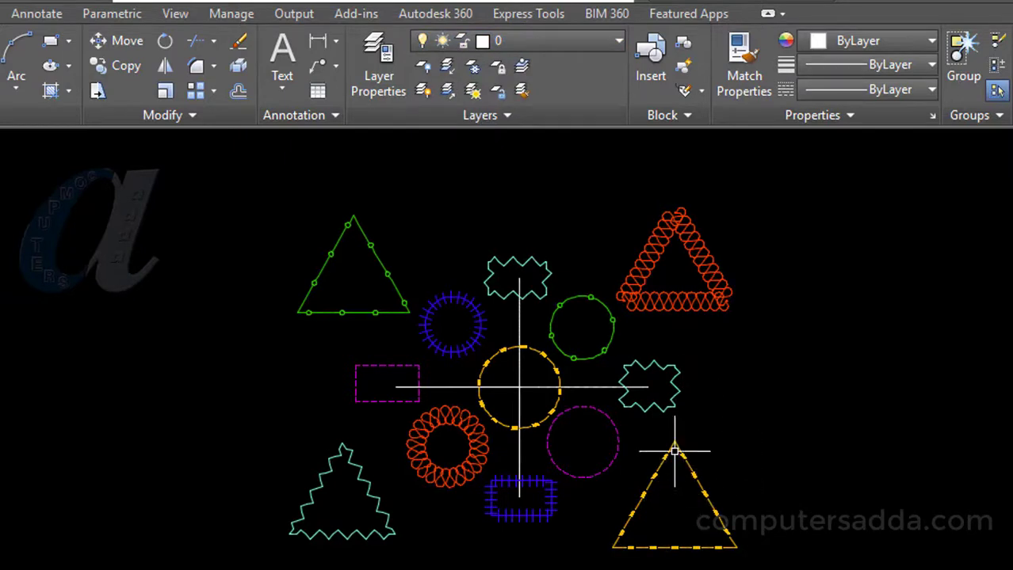
click(562, 40)
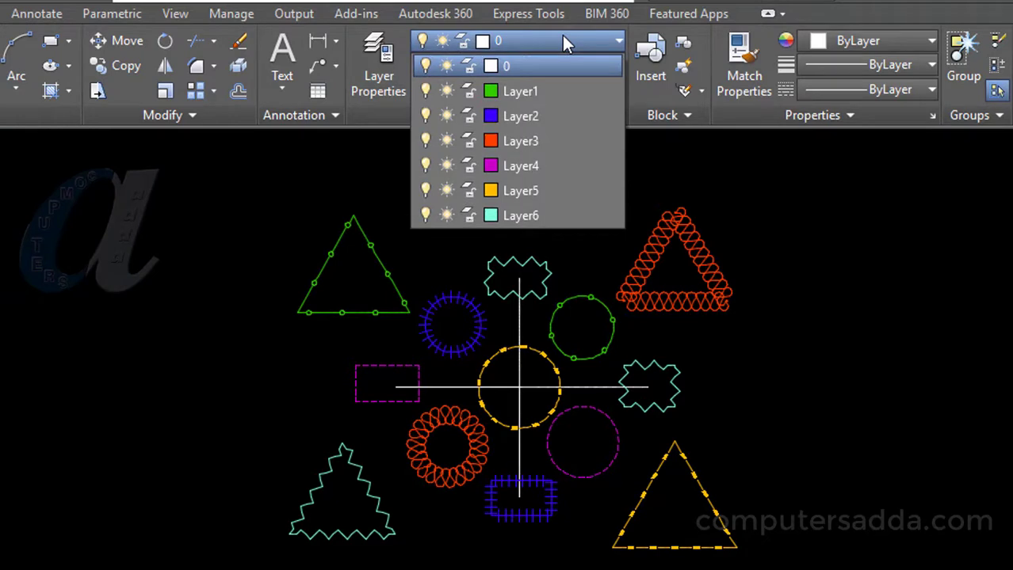
click(562, 40)
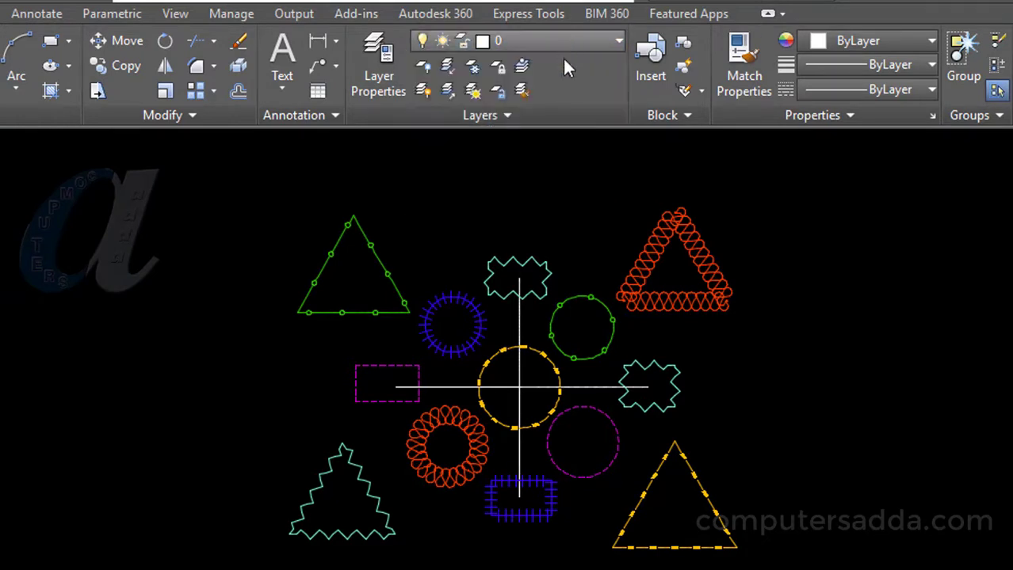
Make the yellow triangle's Layer5 current, then make the cyan cloud's Layer6 current
click(522, 69)
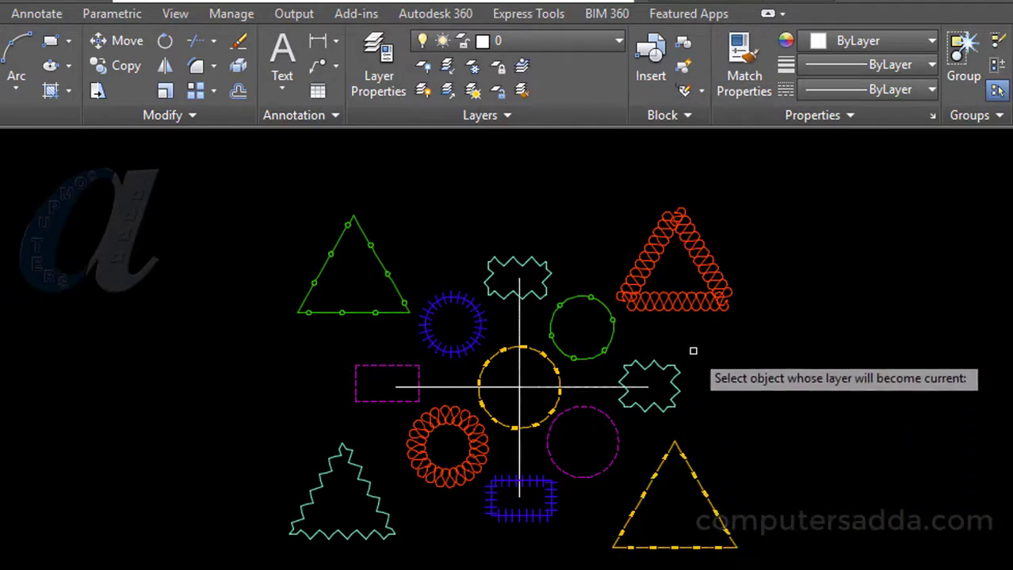
click(656, 469)
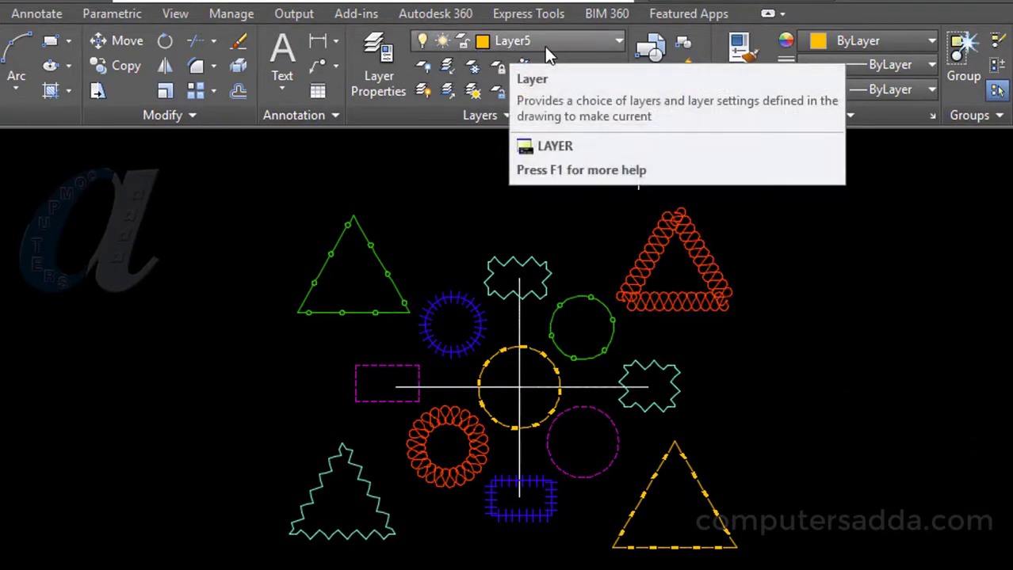
click(597, 49)
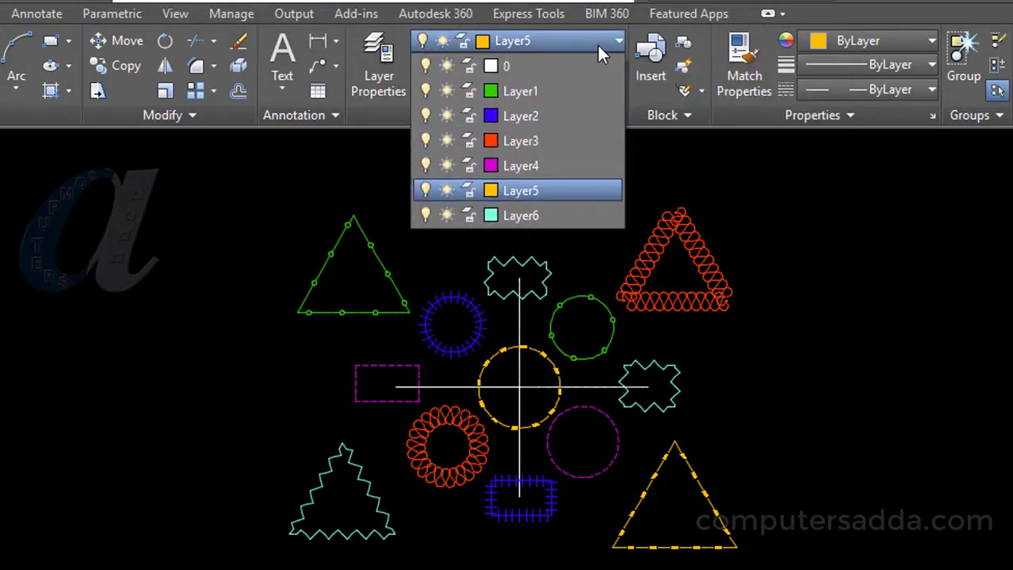
click(583, 38)
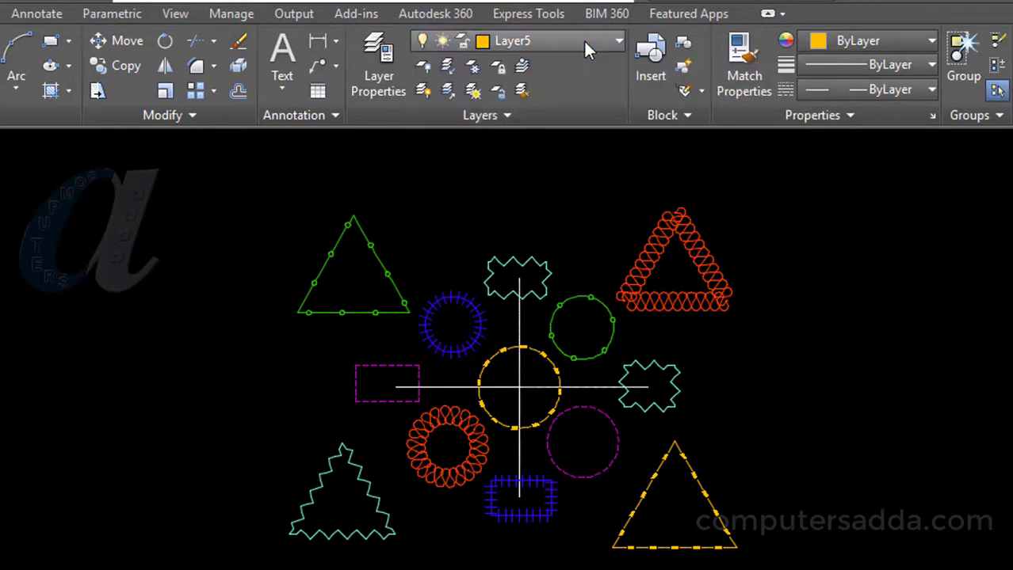
click(522, 68)
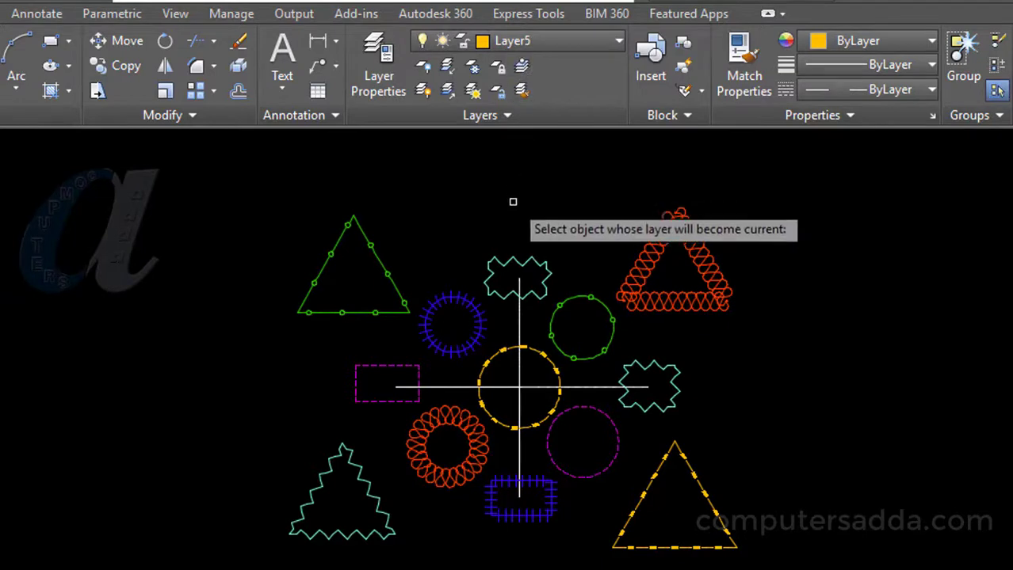
click(512, 259)
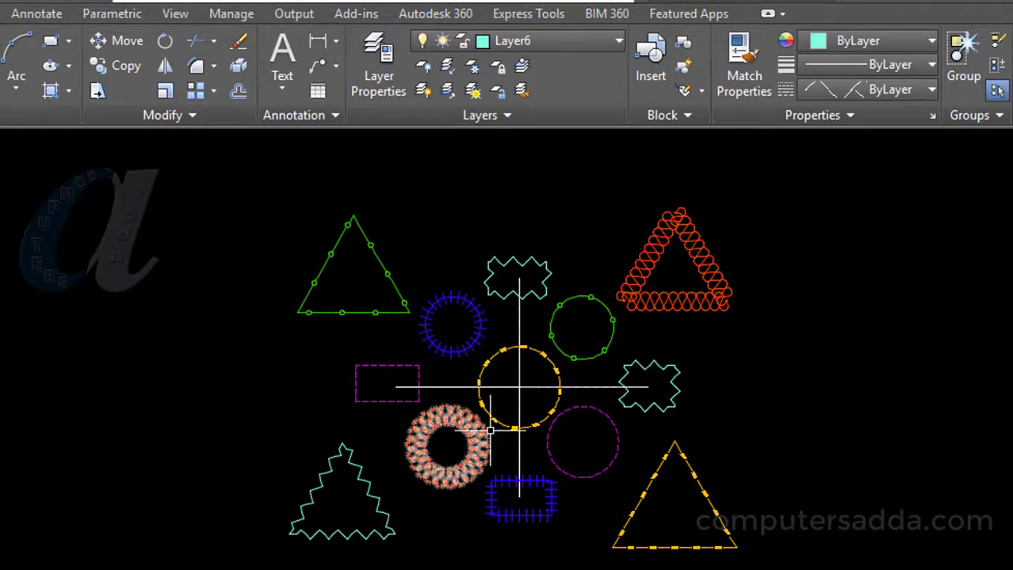
Match the spiral triangle to the green triangle's layer, then return it to the orange looped layer
click(522, 92)
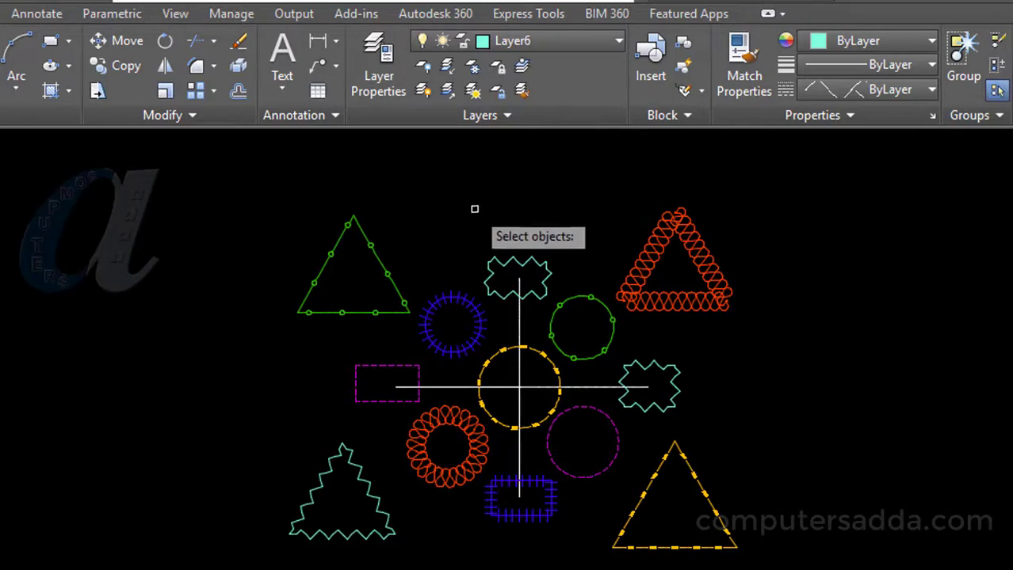
click(646, 259)
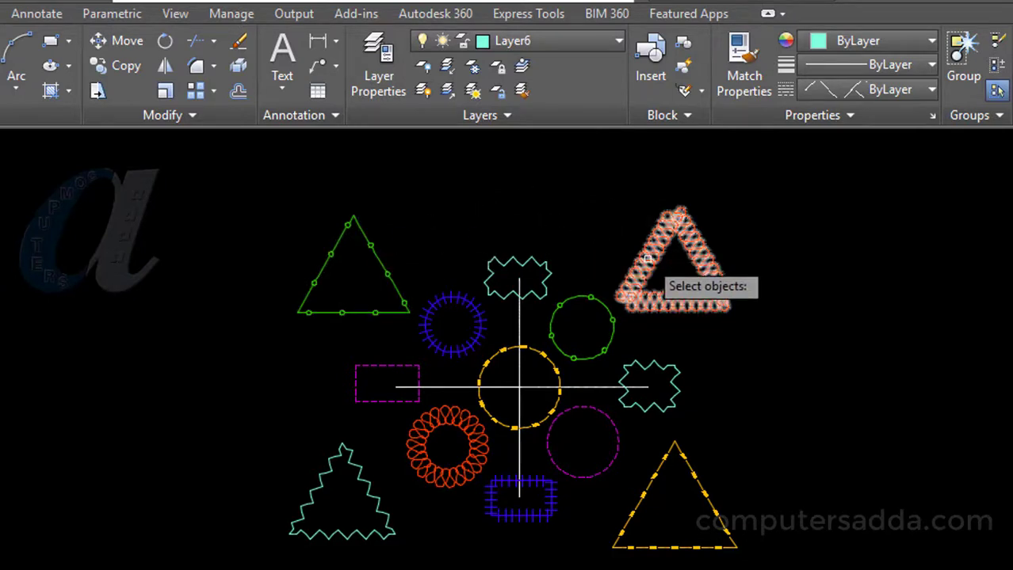
click(649, 253)
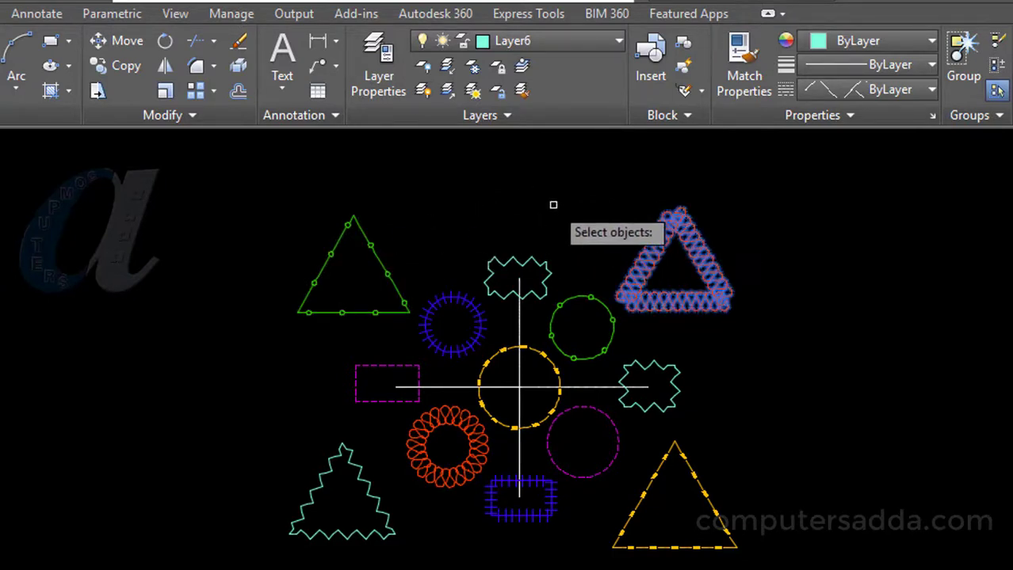
key(Return)
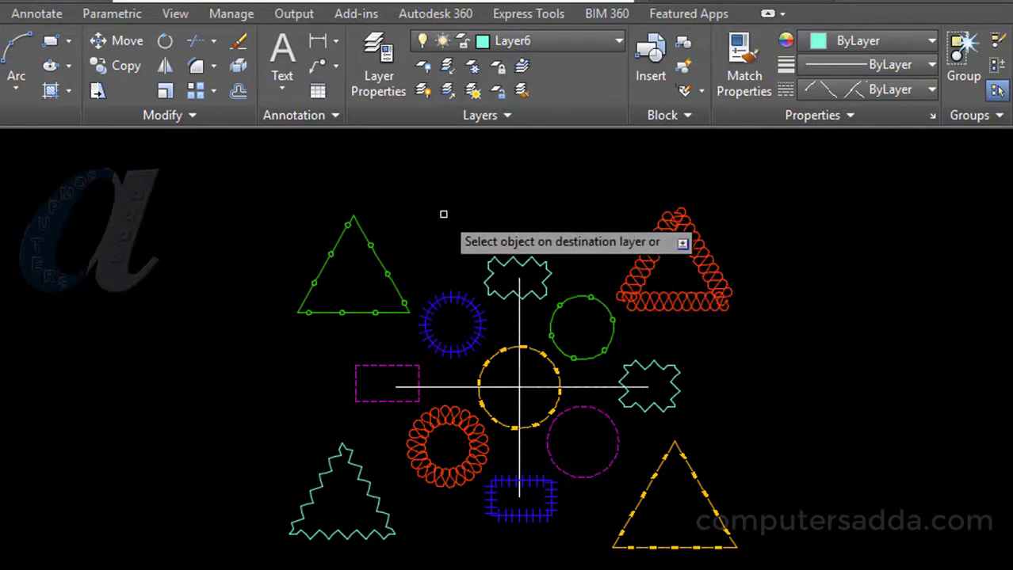
click(376, 253)
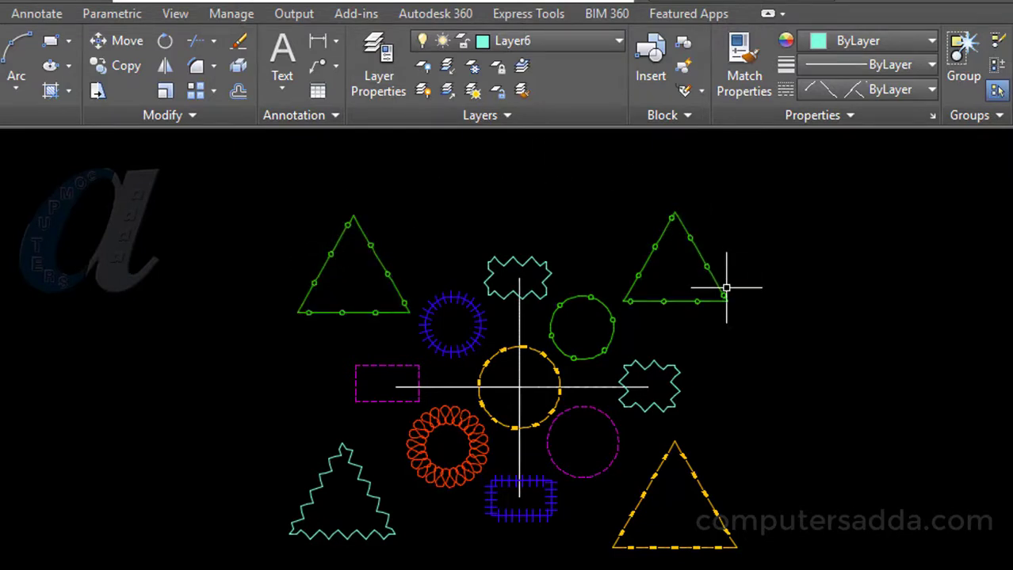
click(753, 260)
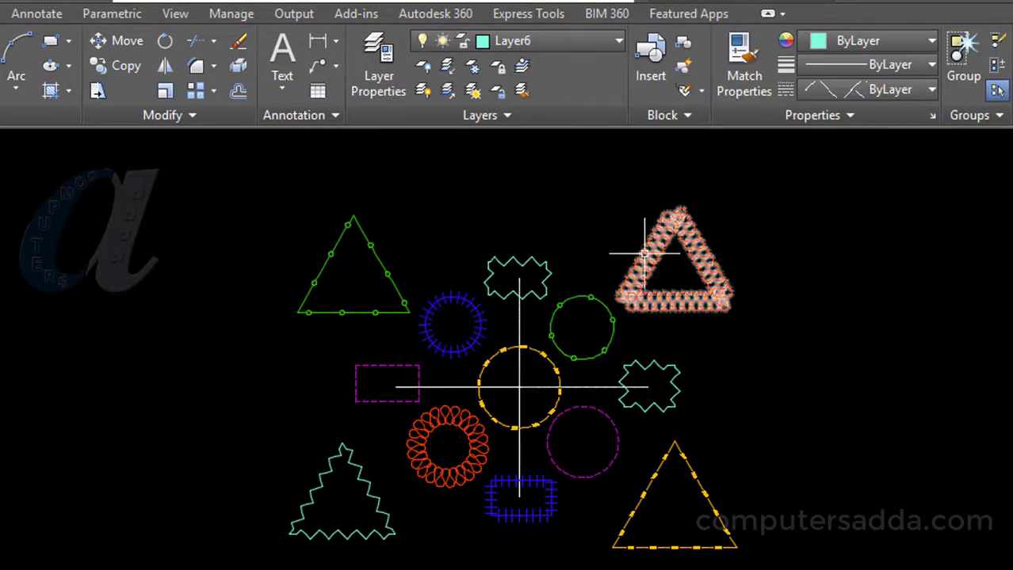
Recolour the looped triangle to light blue 122,175,223
click(660, 229)
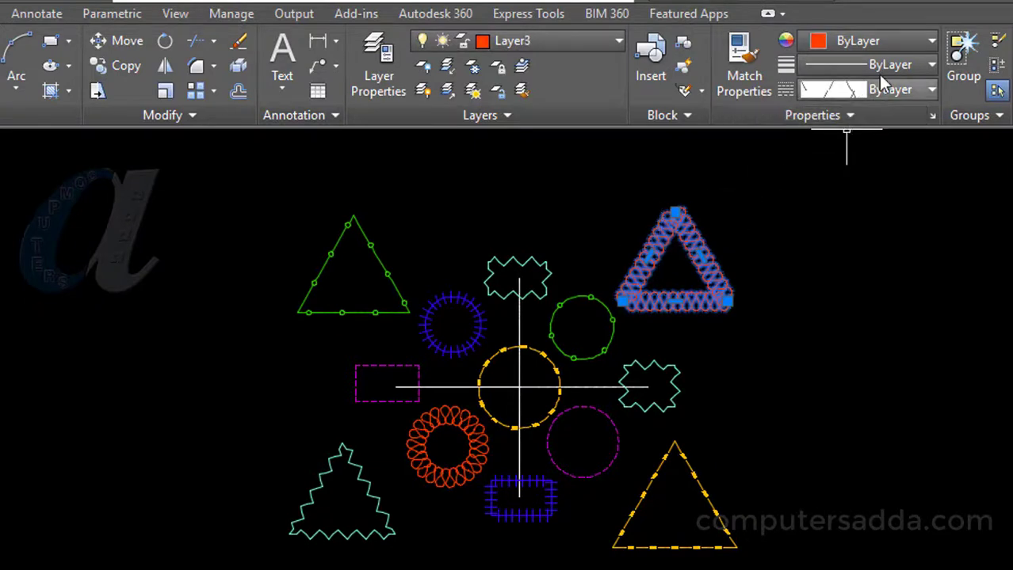
click(898, 39)
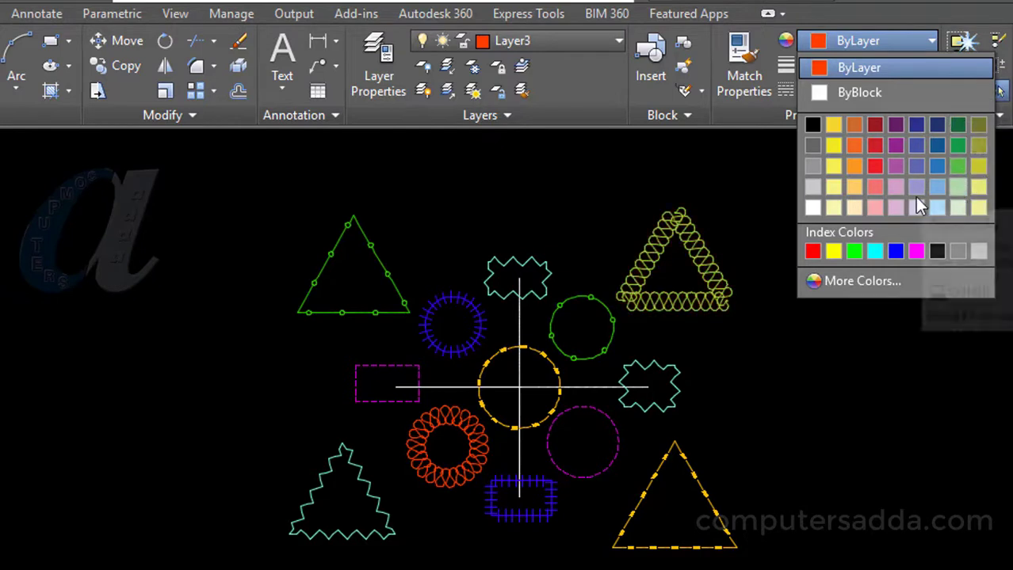
click(938, 186)
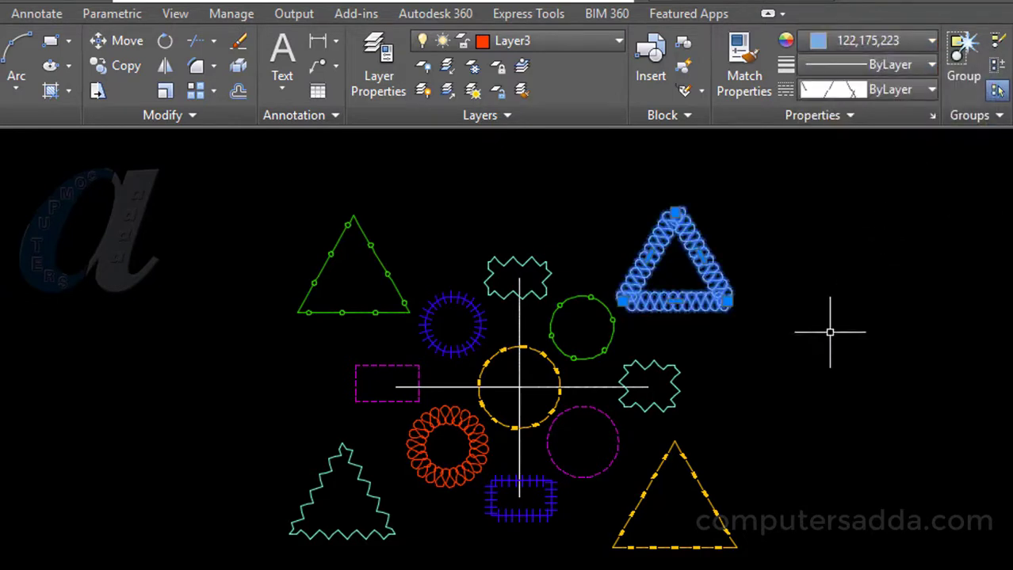
key(Escape)
Recolour the yellow dashed triangle to dark red 153,27,30
click(699, 481)
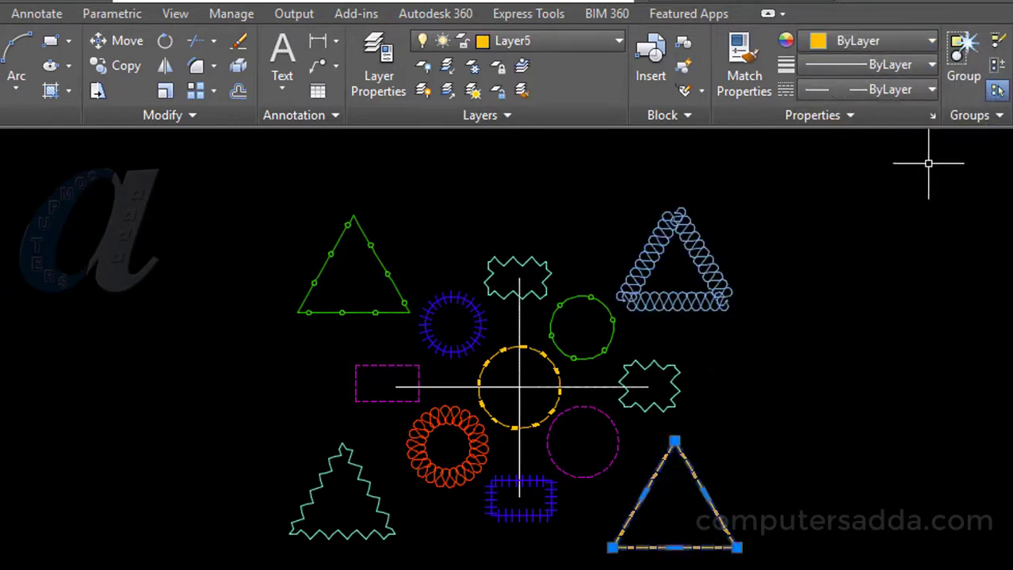
click(913, 43)
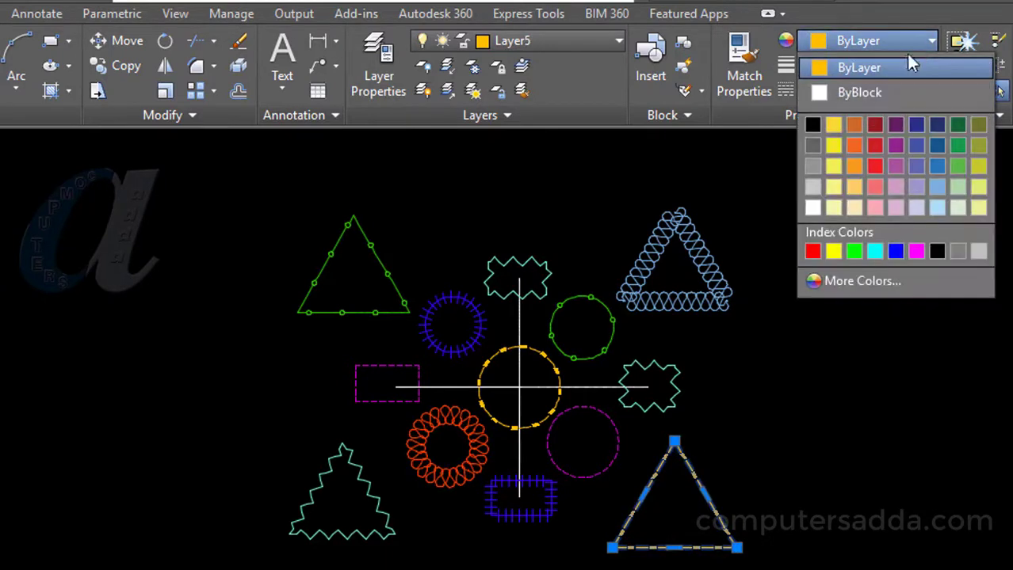
click(875, 125)
key(Escape)
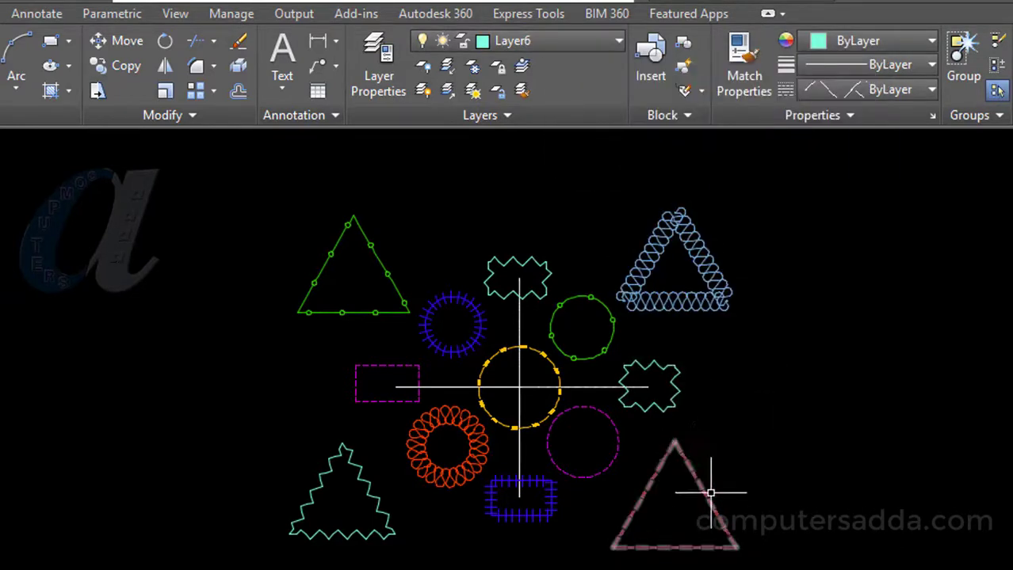
Give the cyan zigzag triangle the FENCELINE1 linetype
click(324, 487)
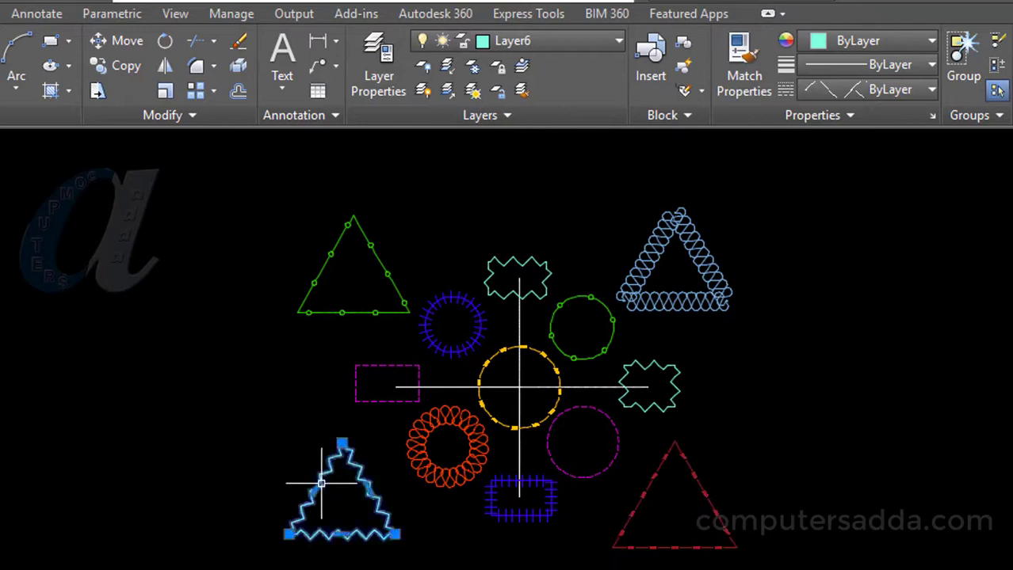
click(898, 92)
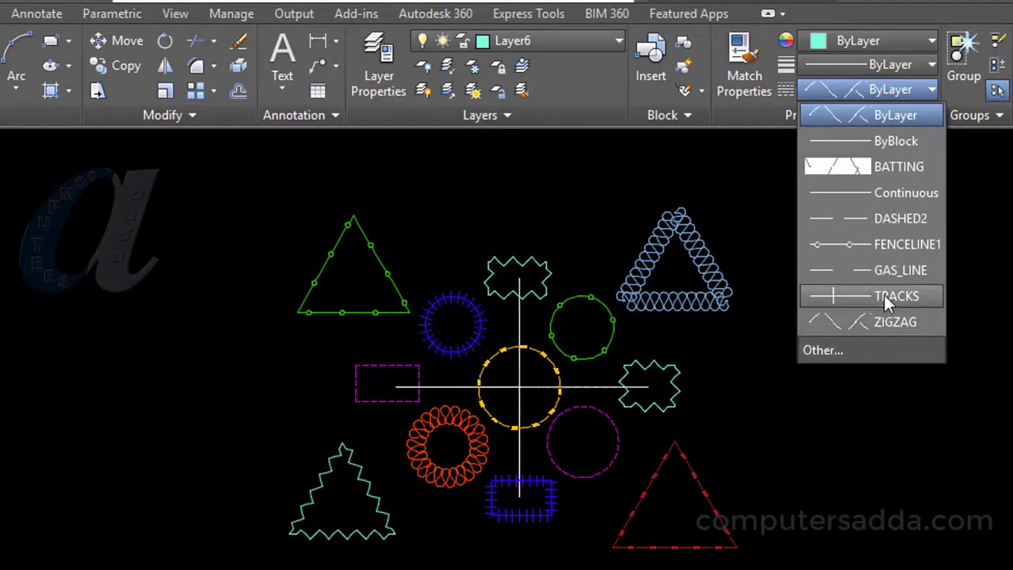
click(894, 244)
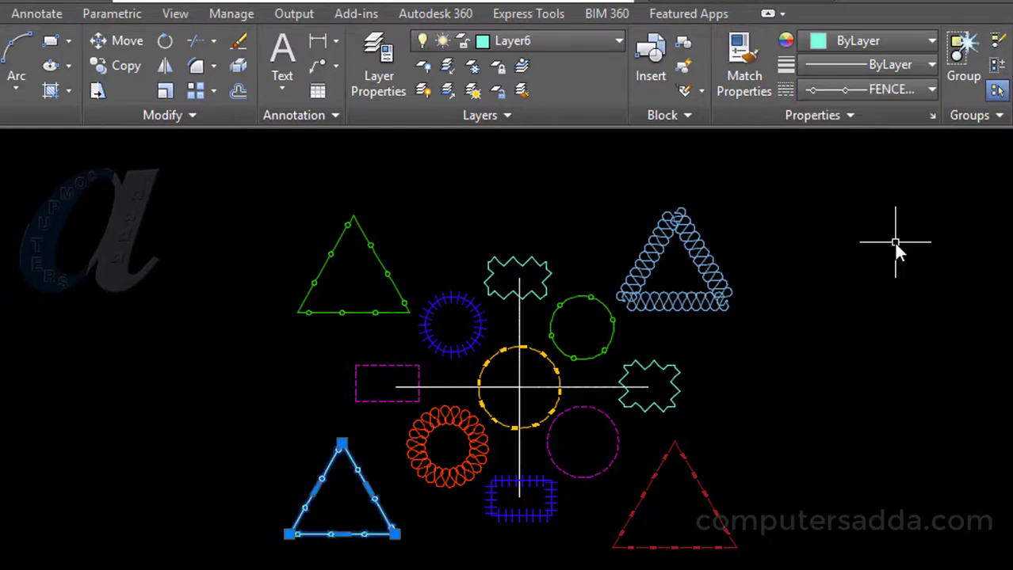
key(Escape)
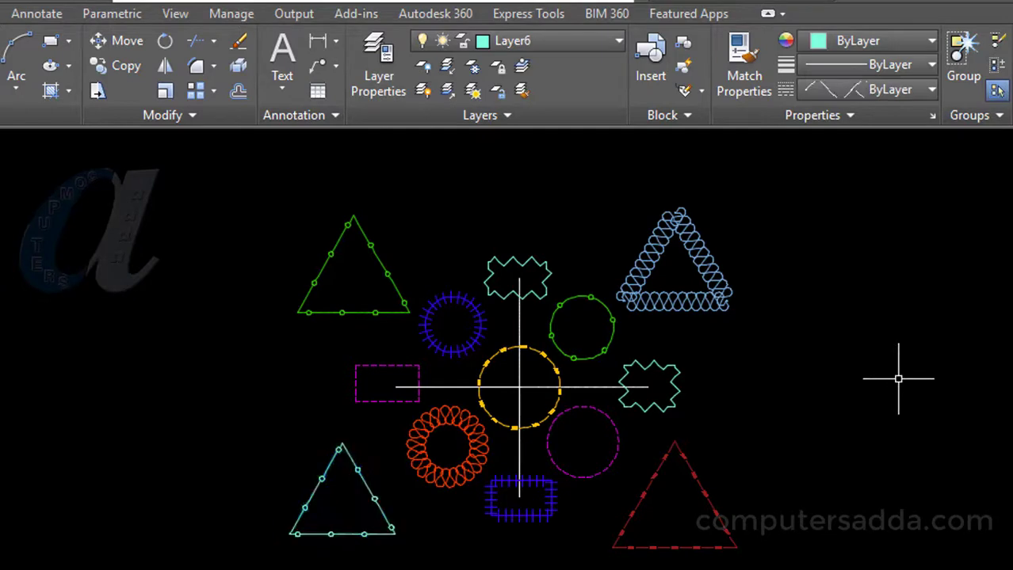
Look through the Properties Color and Linetype lists without changing anything
click(905, 42)
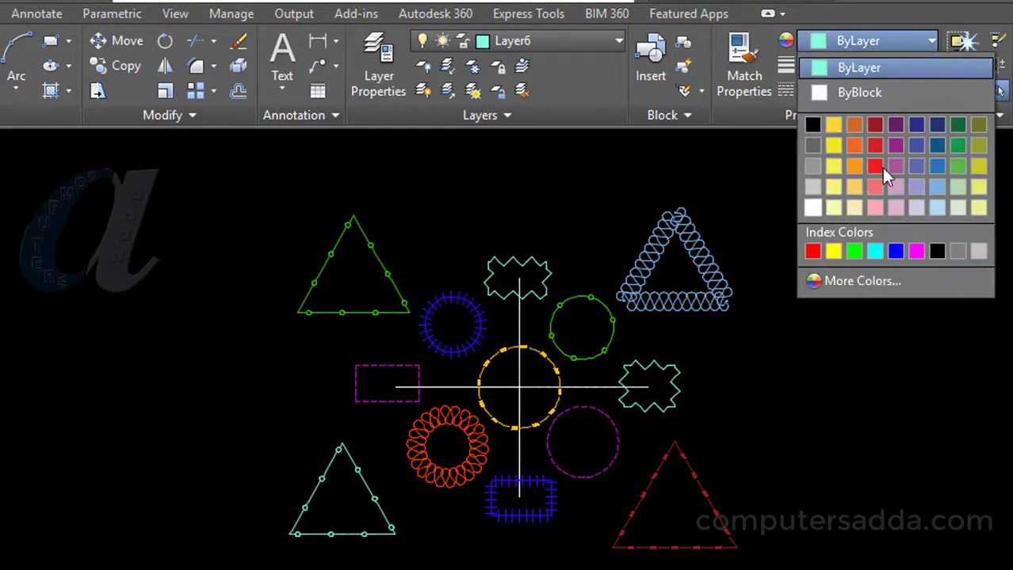
click(916, 19)
click(895, 90)
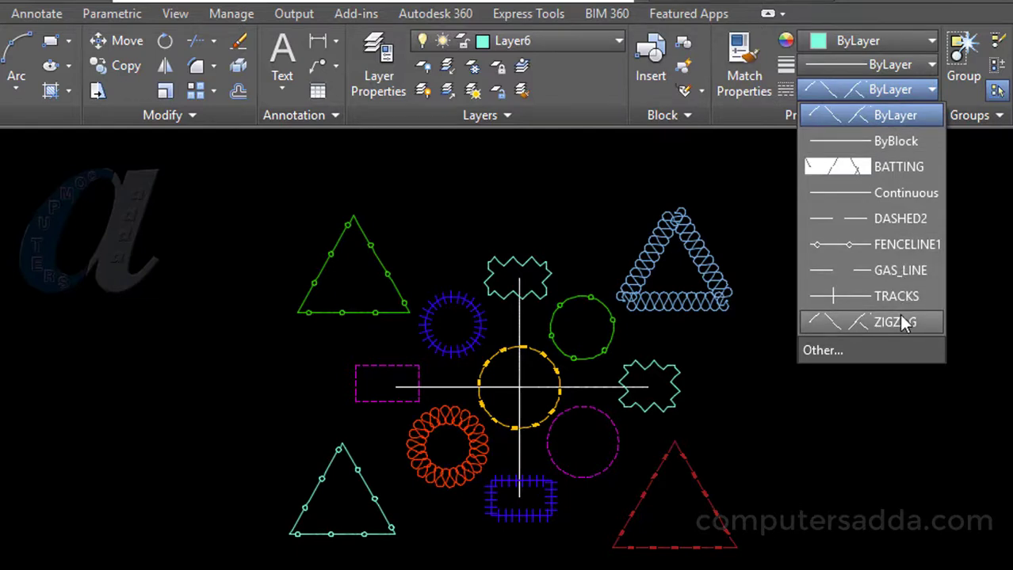
key(Escape)
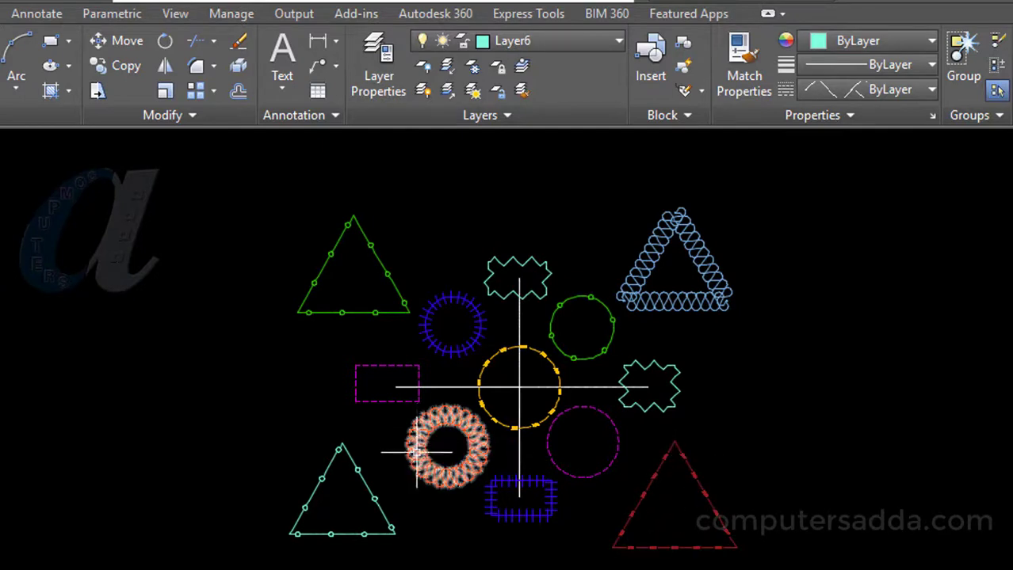
Match the orange looped circle to the red dashed triangle's layer with Match Layer
click(522, 94)
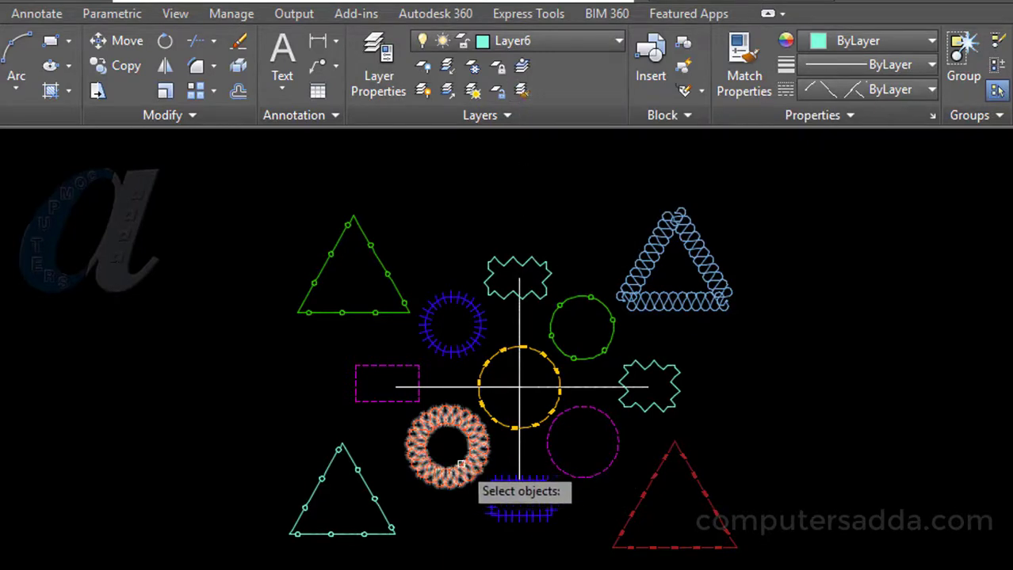
click(449, 406)
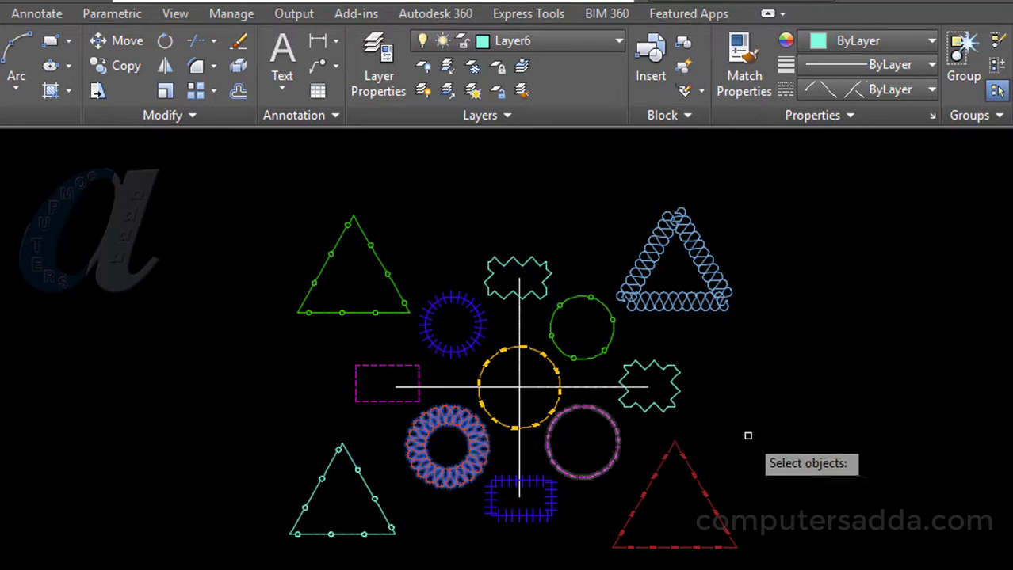
key(Return)
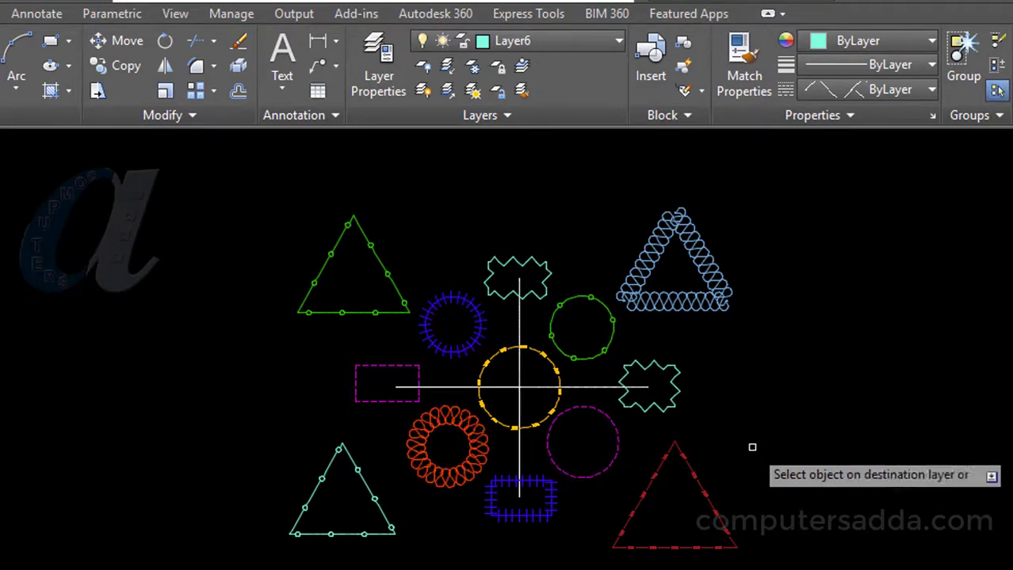
click(716, 514)
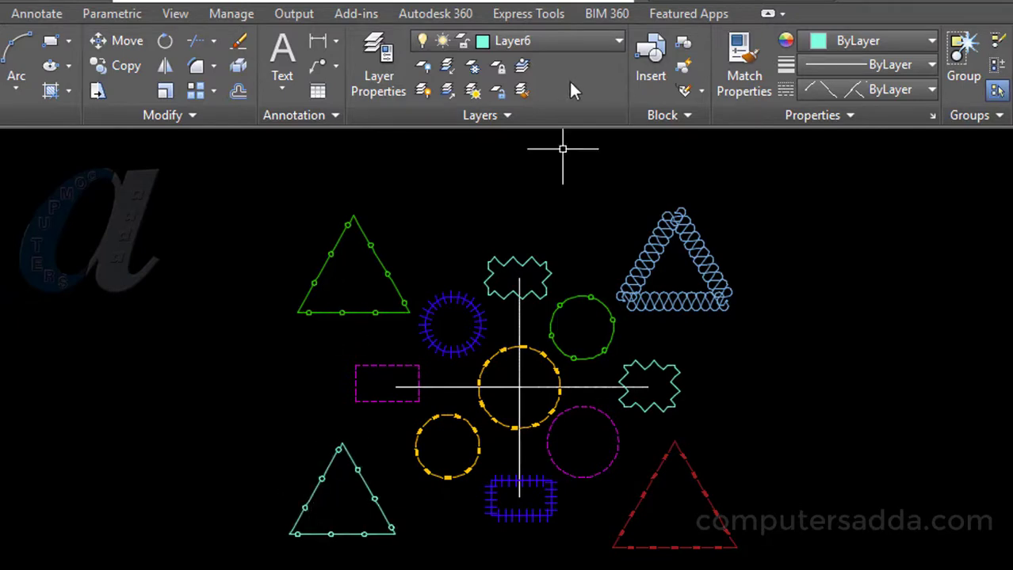
Match the top-left green triangle to the bottom-left cyan triangle's layer
click(520, 92)
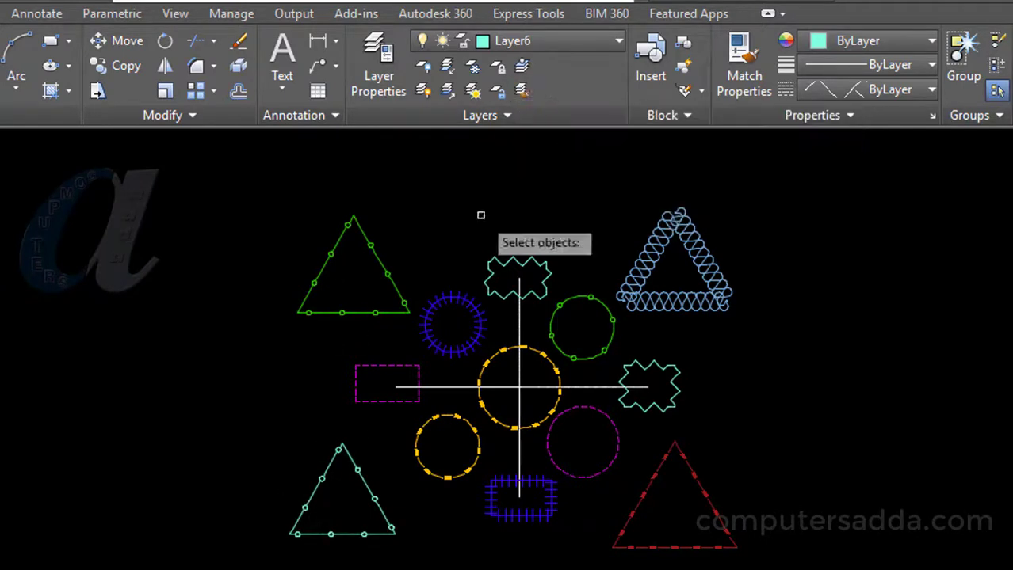
click(353, 311)
key(Return)
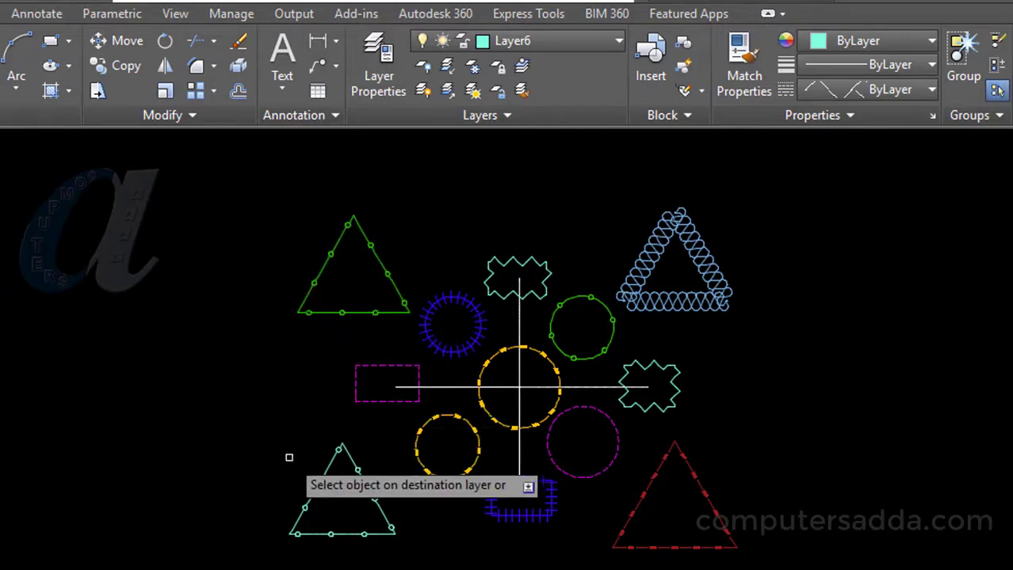
click(315, 491)
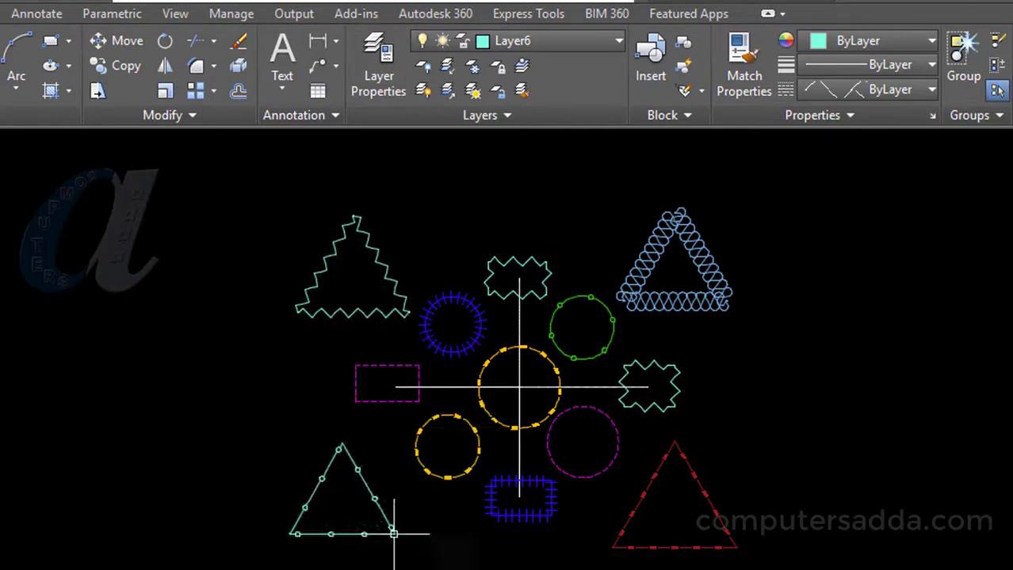